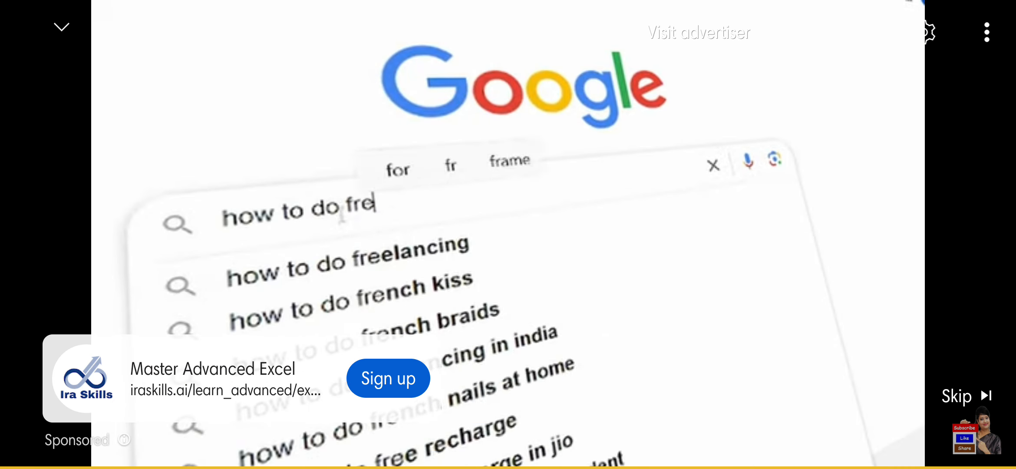
click(977, 402)
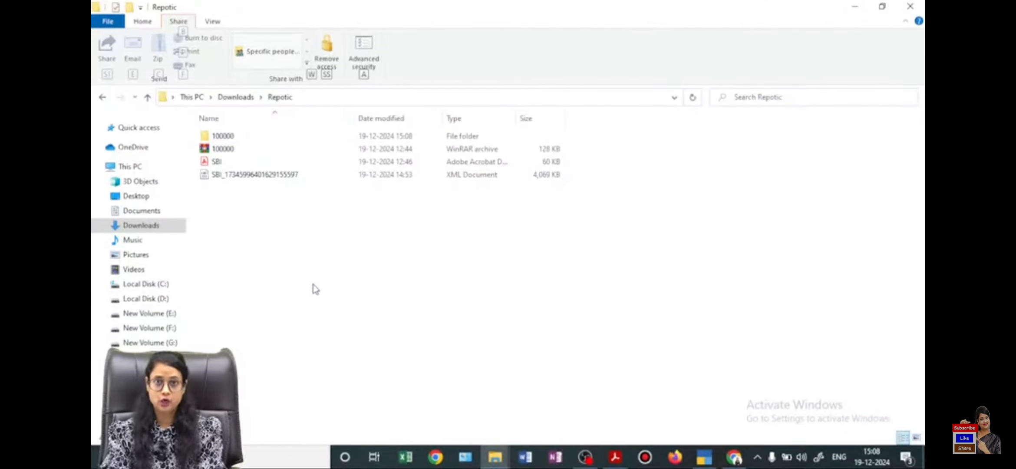
Step: Copy the path of the Repotic folder that holds the SBI XML file and switch to TallyPrime
click(278, 176)
click(315, 102)
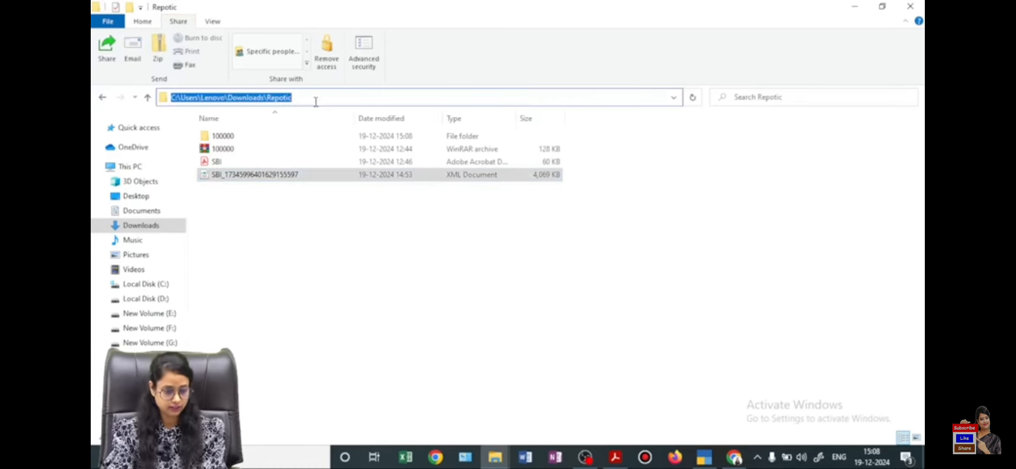
click(704, 456)
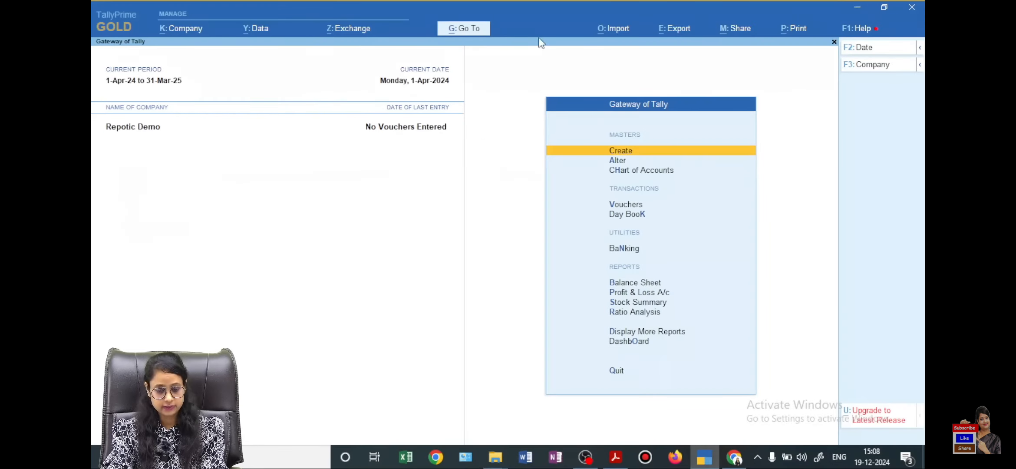
Step: Start a transactions import for the Repotic Demo company with XML (Data Interchange) as the file format
click(613, 28)
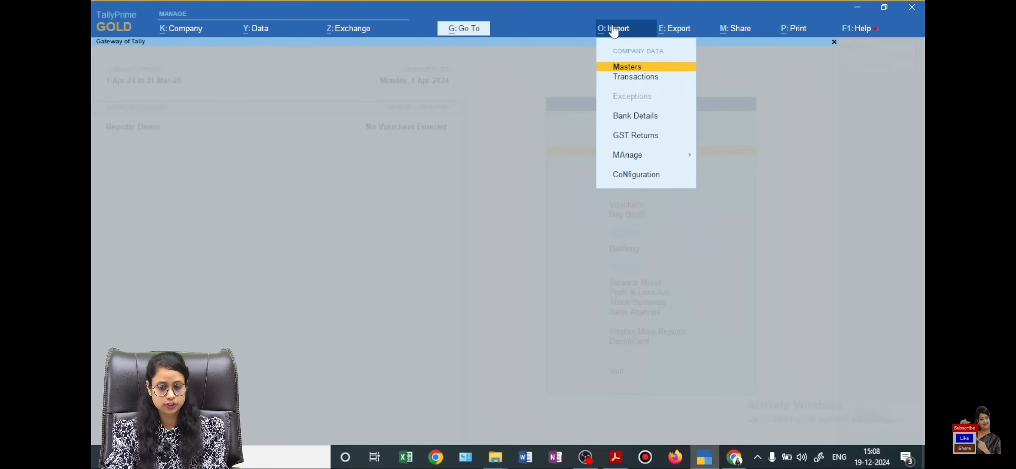
key(Down)
key(Return)
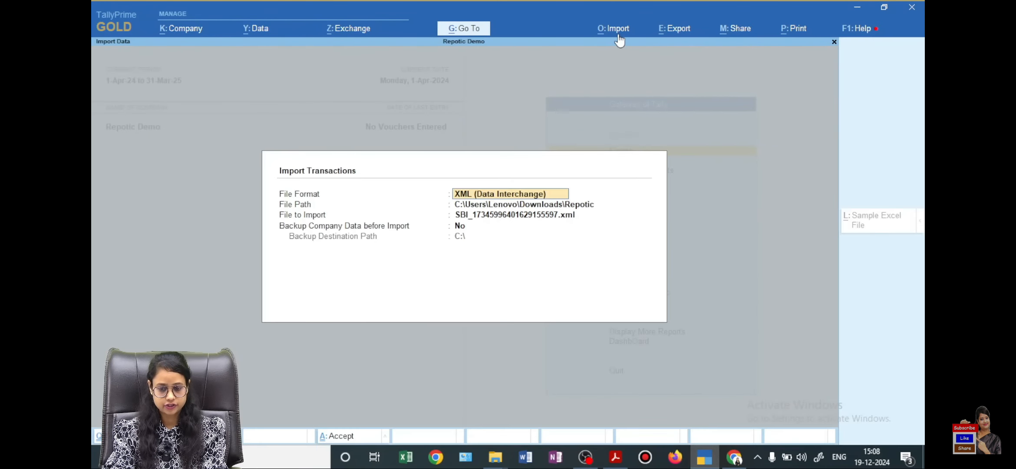
key(Return)
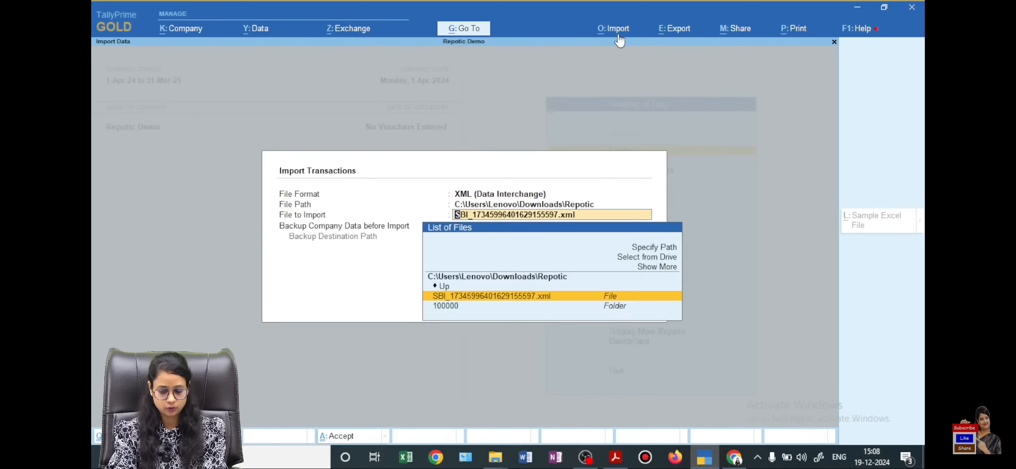
key(BackSpace)
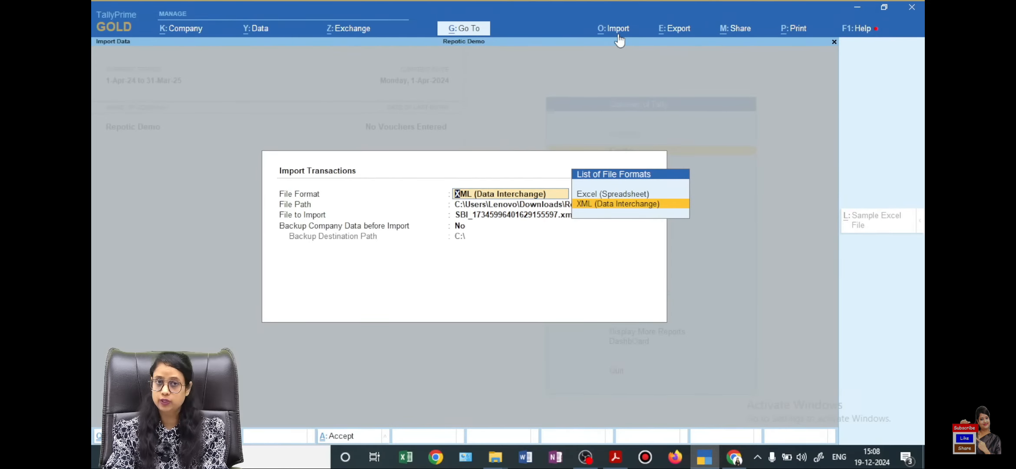
key(Return)
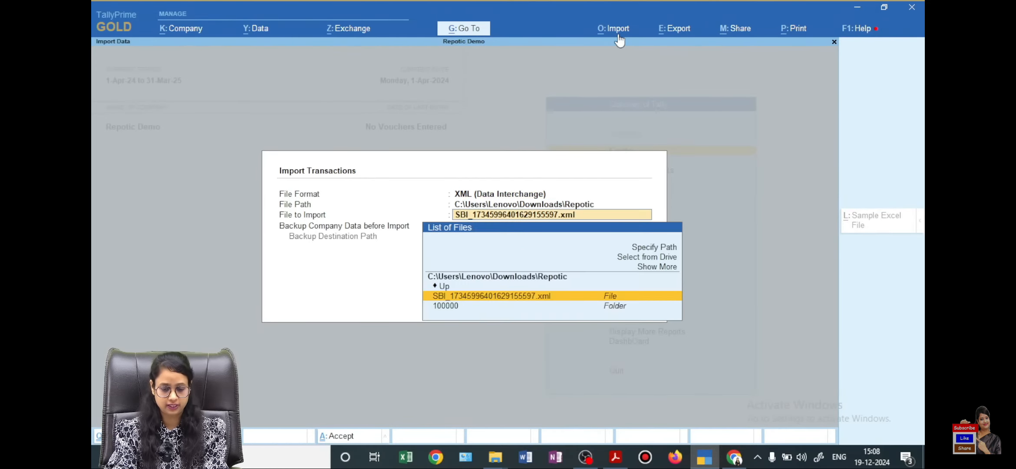
Step: Specify C:\Users\Lenovo\Downloads\Repotic as the file path for the transactions import
key(Up)
key(Up)
key(Up)
key(Up)
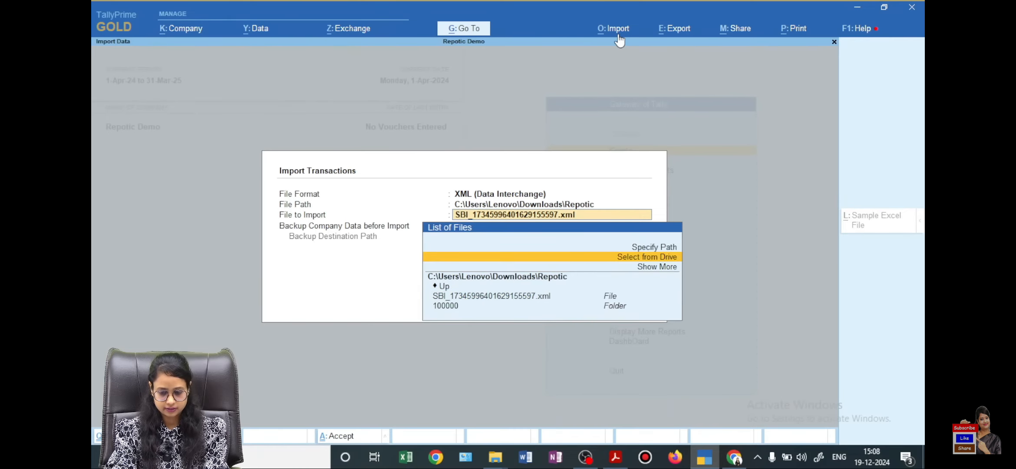
key(Return)
key(ctrl+alt+v)
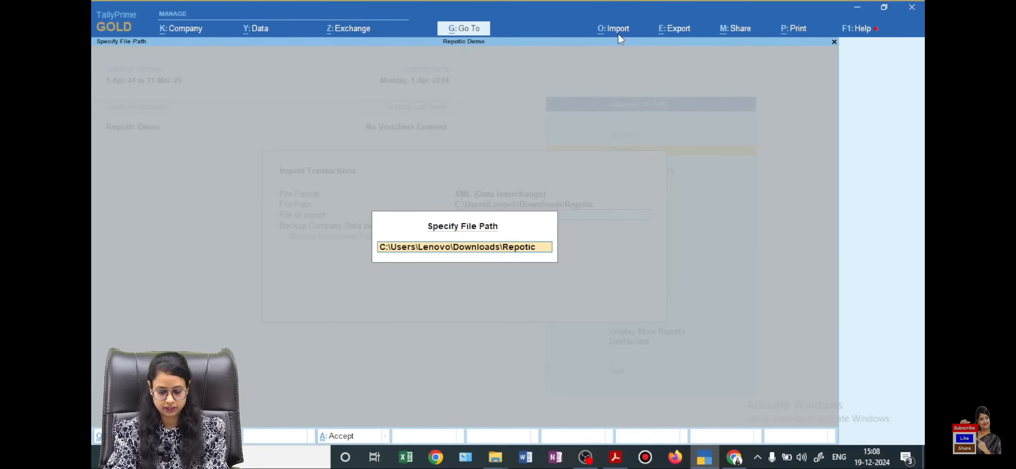
key(Return)
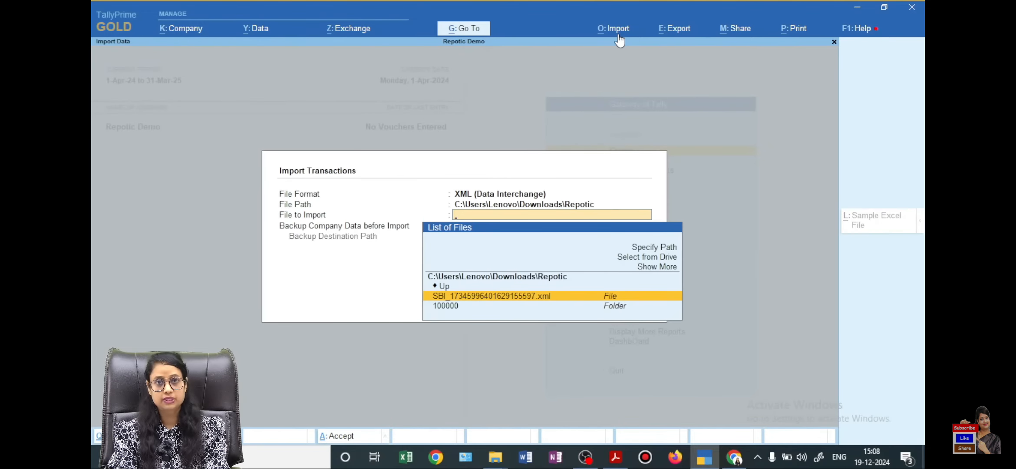
Step: Import SBI_17345996401629155597.xml without backing up the company data
key(Return)
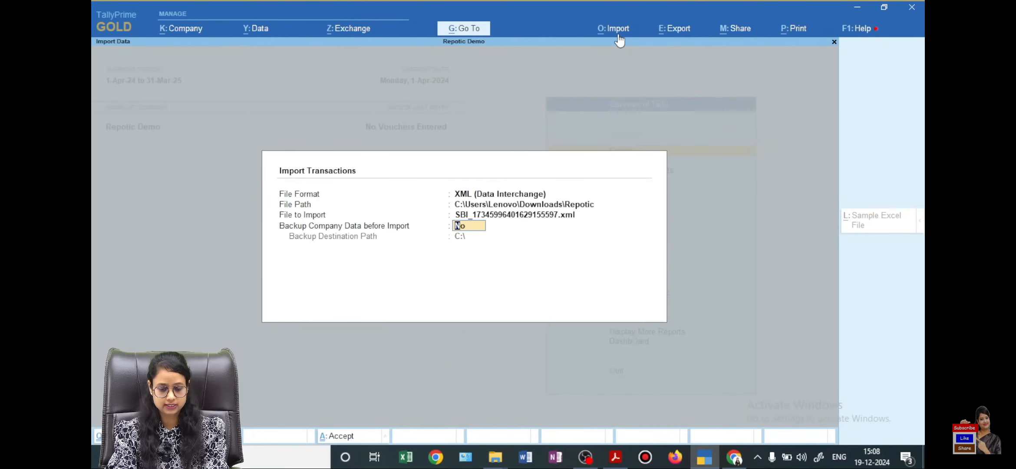
key(Return)
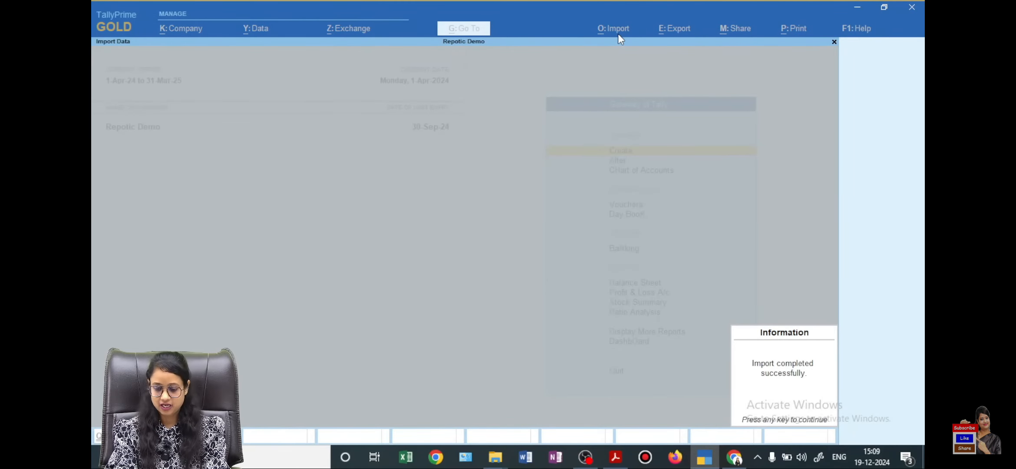
key(Return)
Step: Open the ledger voucher report for the SBI ledger
text(dalS)
key(Down)
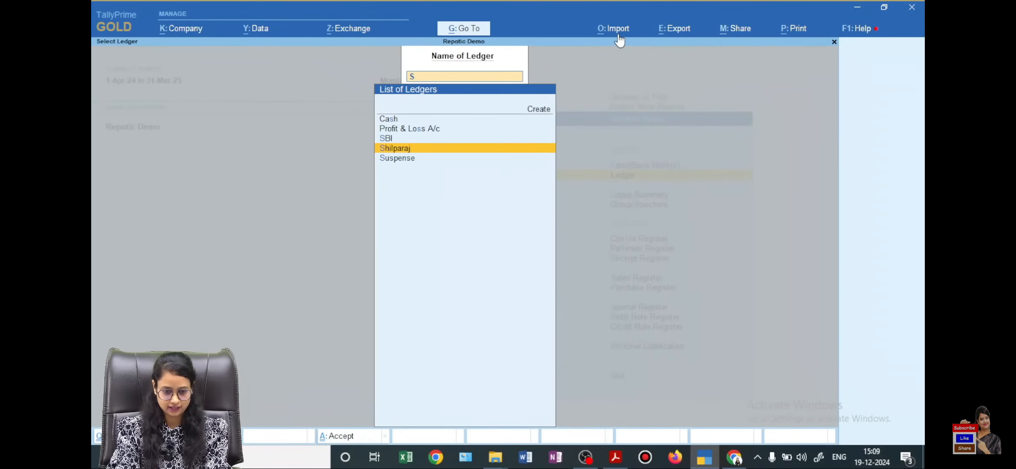
key(Up)
key(Return)
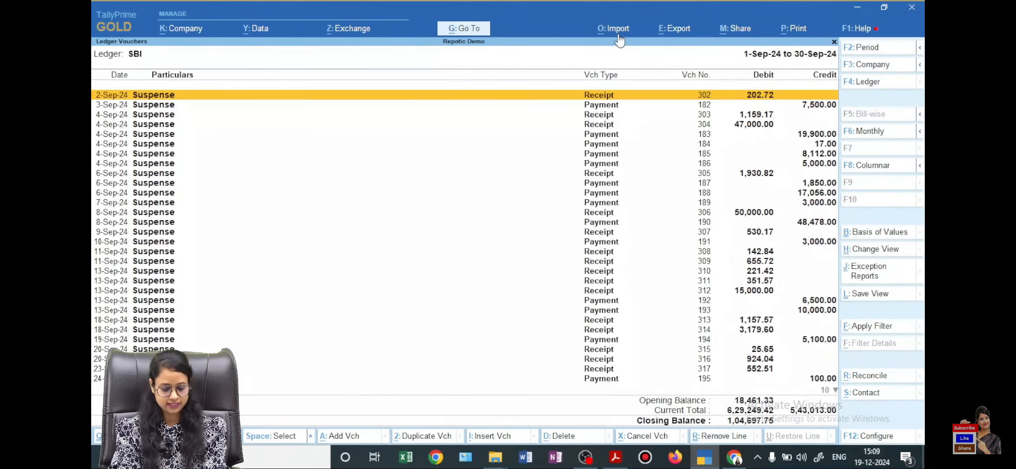
Step: Set the SBI ledger report period from 1-4-2024 to 30-9-2024 and look over the imported vouchers
key(F2)
text(1)
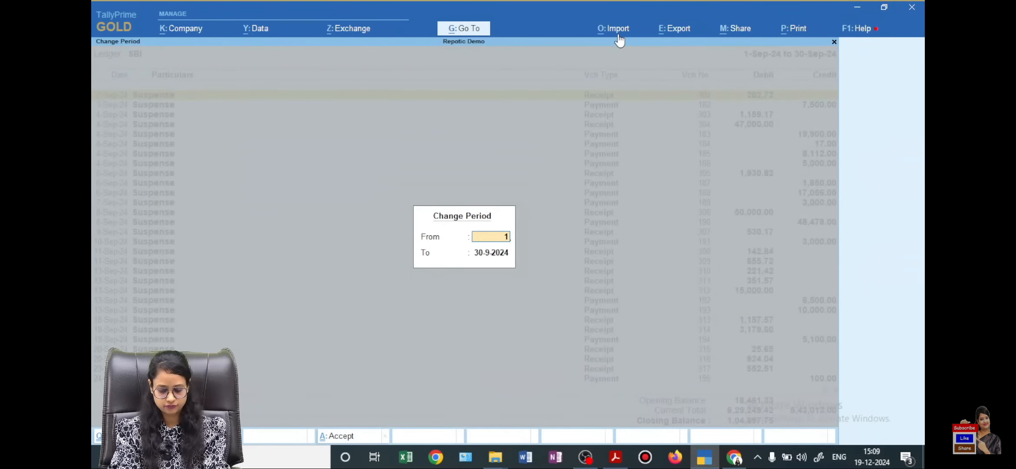
text(.4.2024)
key(Return)
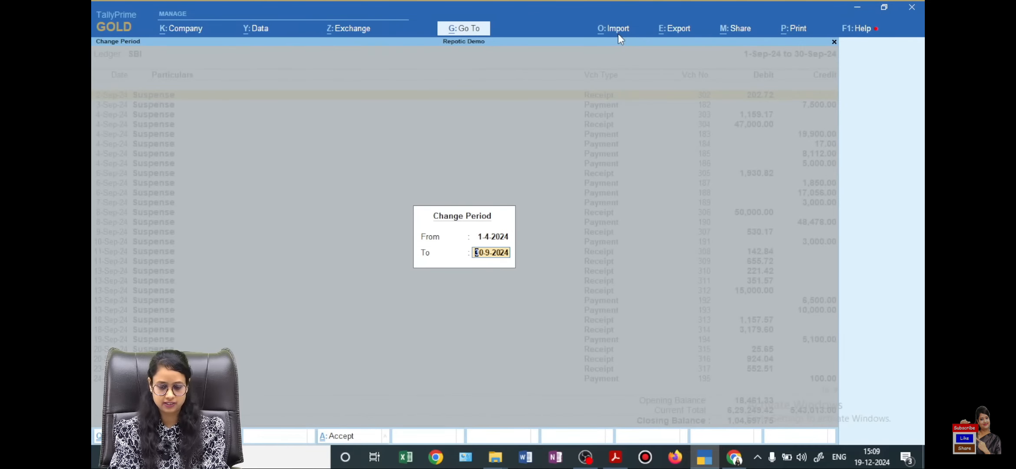
key(Return)
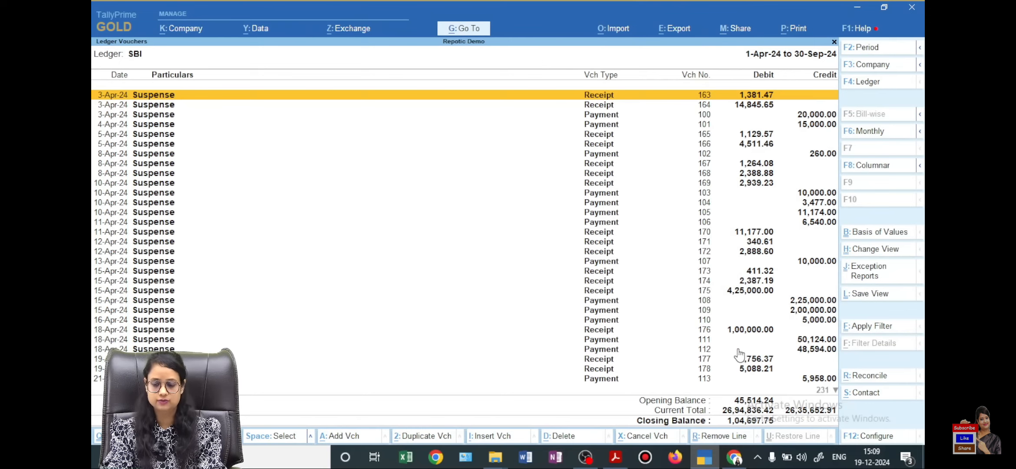
scroll(690, 277, down, 3)
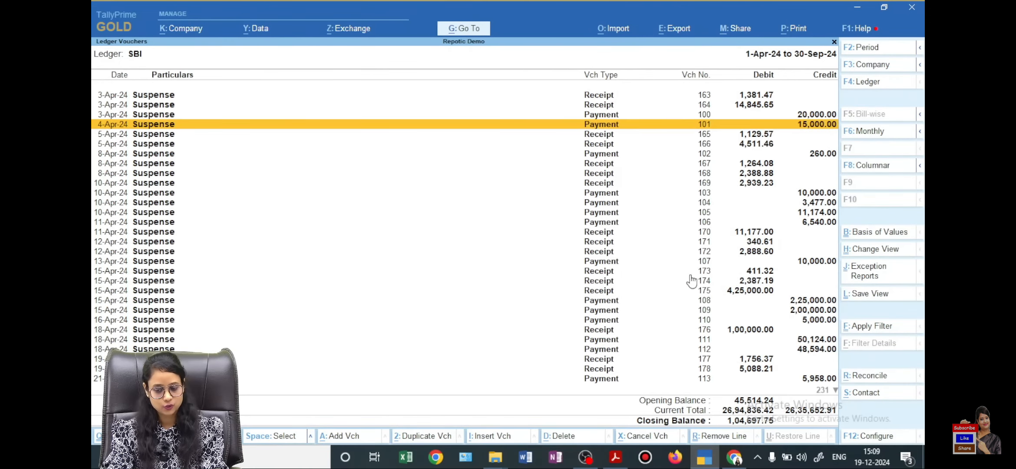
scroll(690, 277, up, 3)
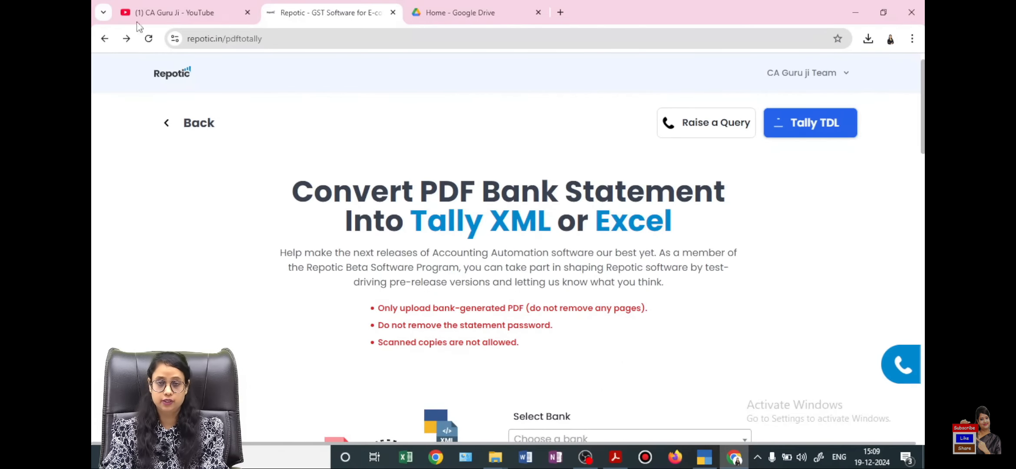
Step: Download the Tally TDL archive from the Repotic website and extract Repotic - TDL in the Repotic folder
click(822, 132)
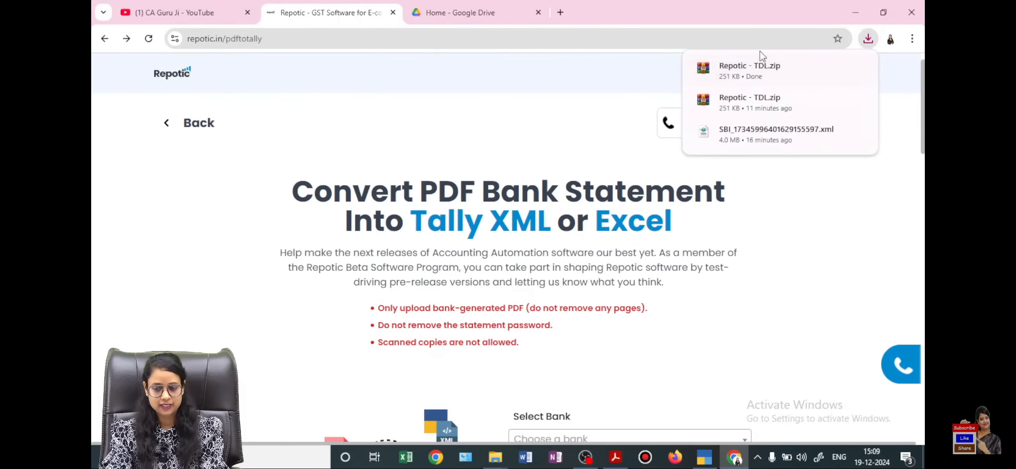
click(857, 100)
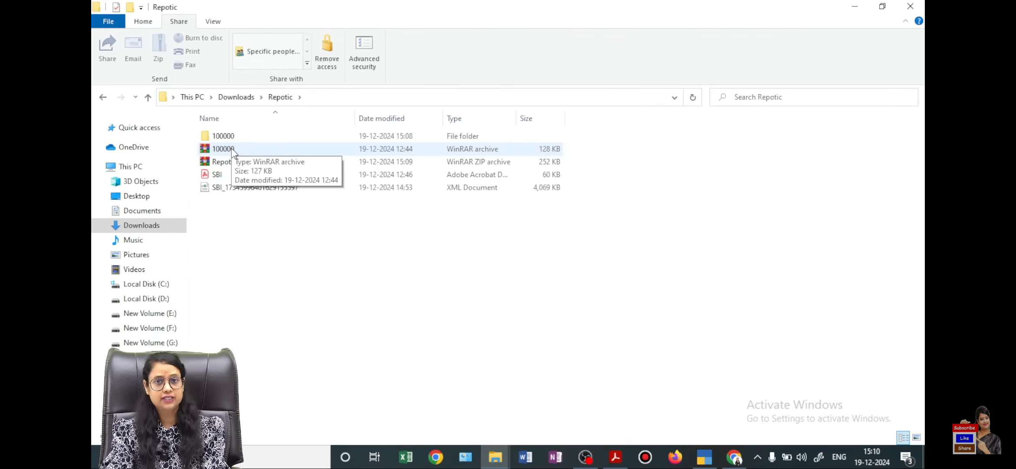
click(216, 165)
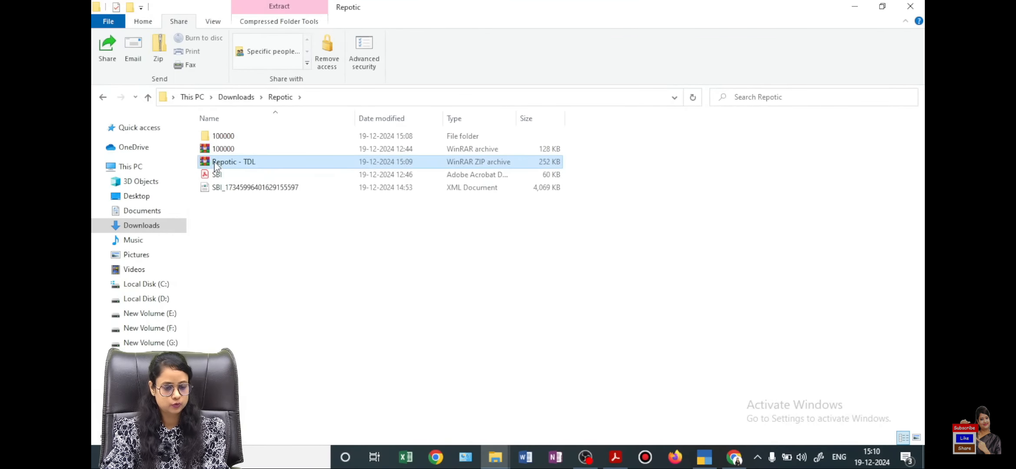
right_click(216, 165)
click(270, 244)
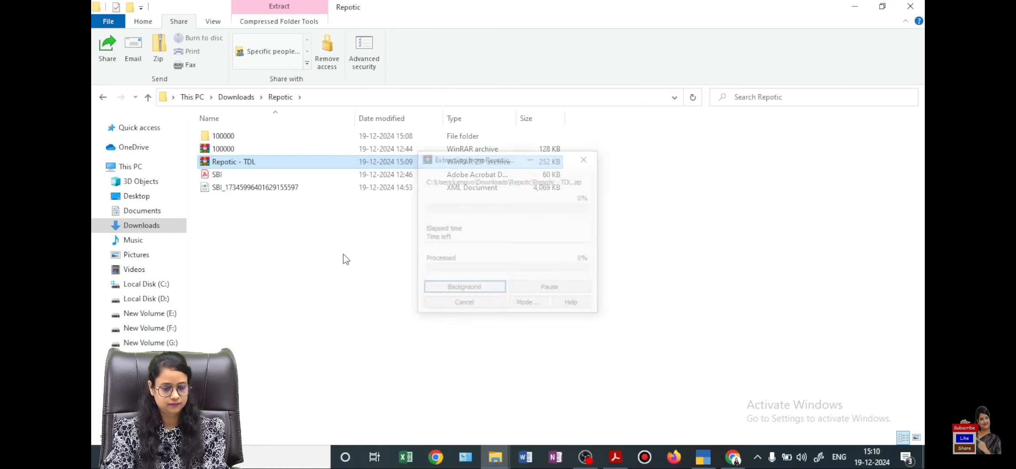
click(346, 259)
Step: Check the contents of the extracted Repotic - TDL folder and copy the path of its parent folder
click(222, 150)
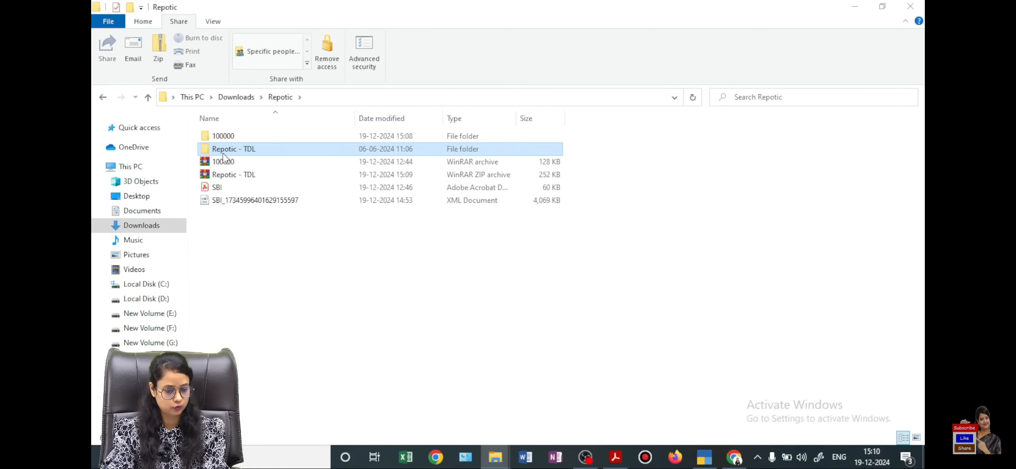
double_click(221, 150)
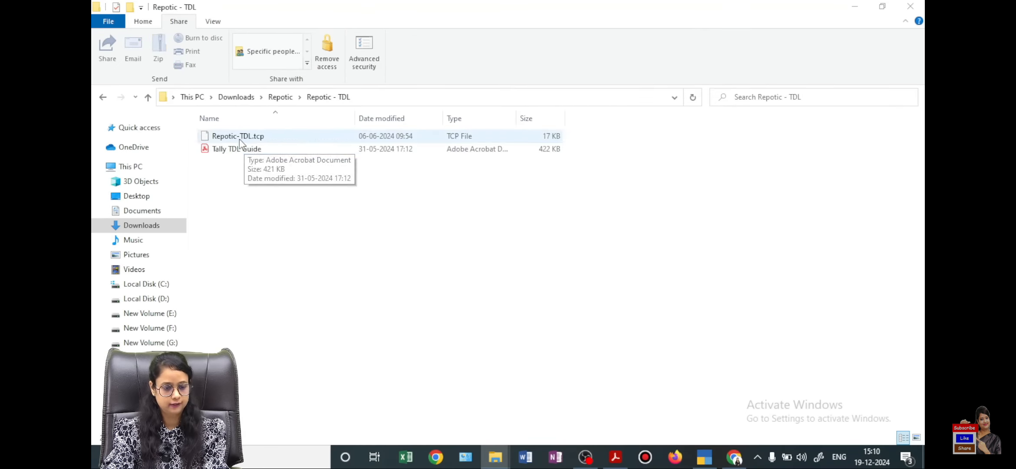
click(102, 97)
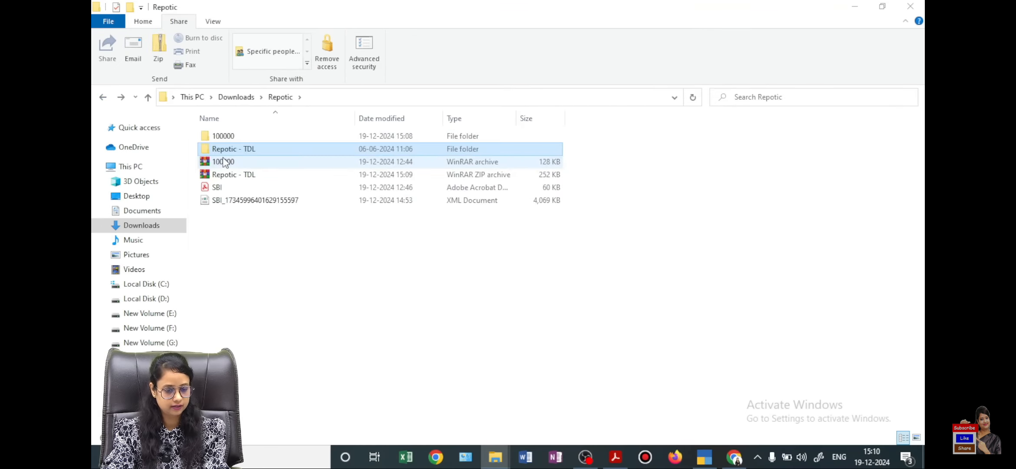
click(314, 95)
key(ctrl+c)
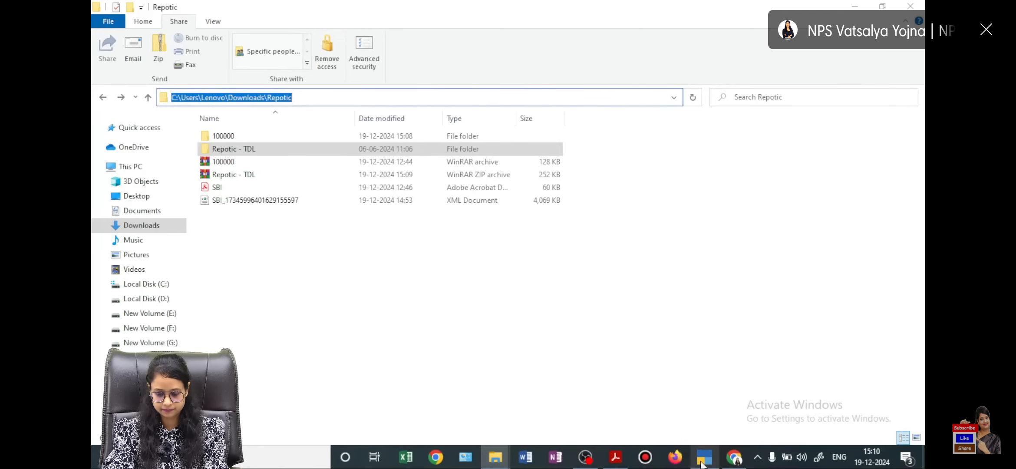
Step: Switch to TallyPrime and open the local TDL configuration, keeping Load selected TDL files on startup at Yes
click(702, 463)
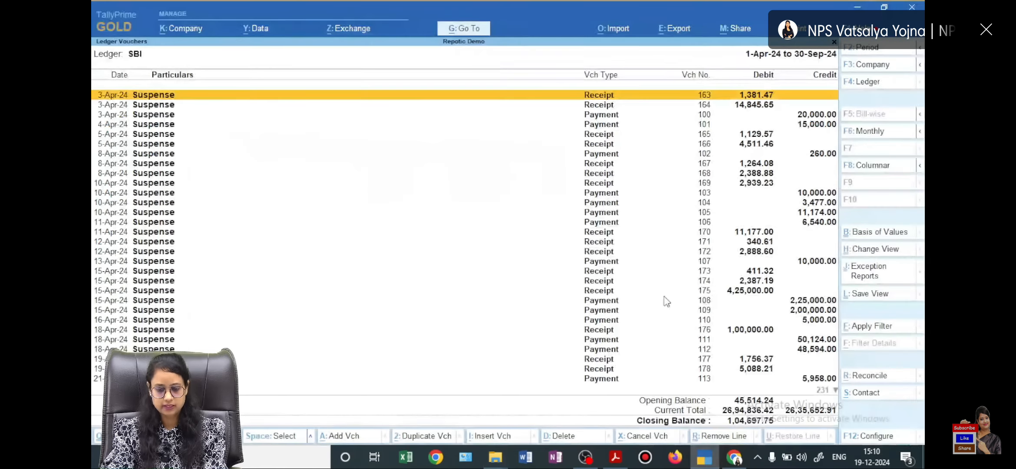
click(857, 30)
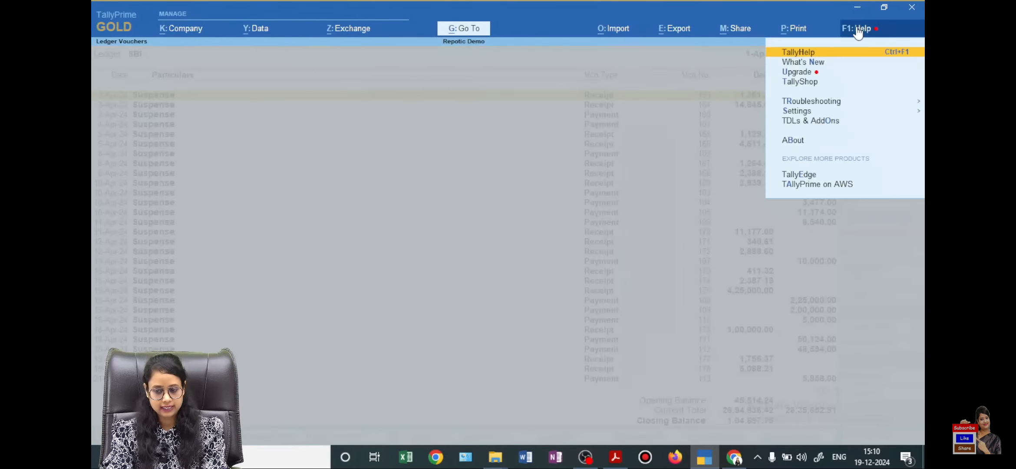
click(820, 126)
click(887, 87)
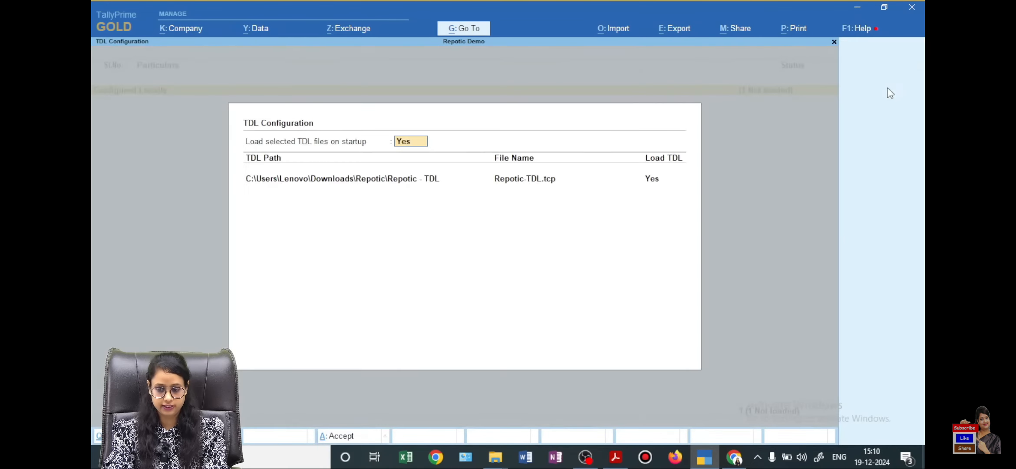
key(Return)
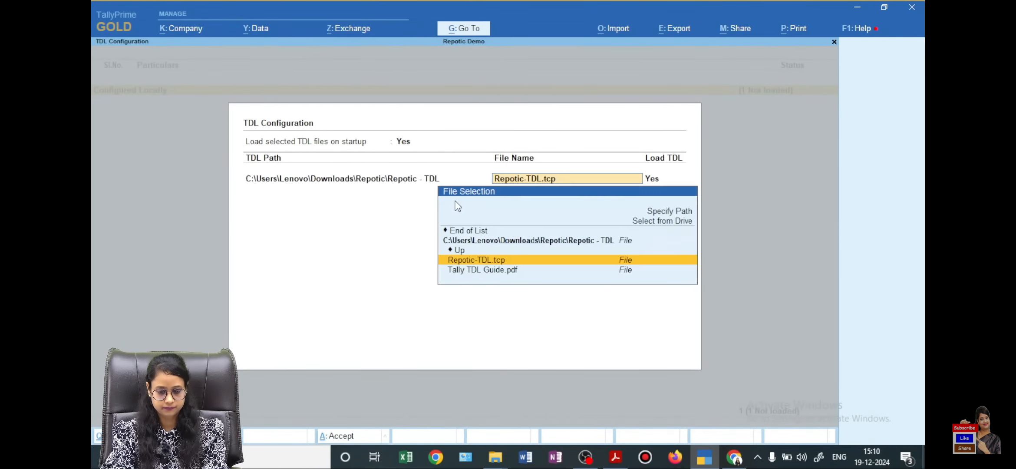
Step: Set the TDL file path to C:\Users\Lenovo\Downloads\Repotic
key(Up)
key(Up)
key(Up)
key(Up)
key(Return)
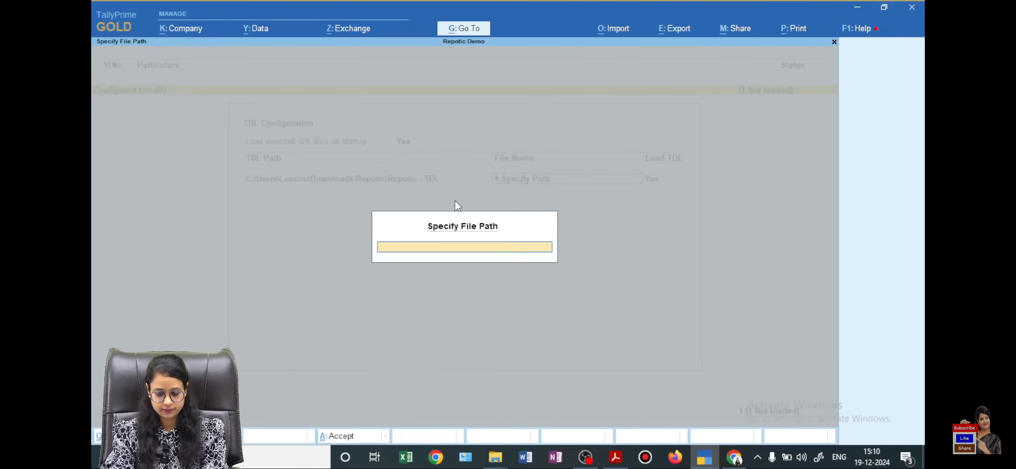
key(ctrl+v)
key(Return)
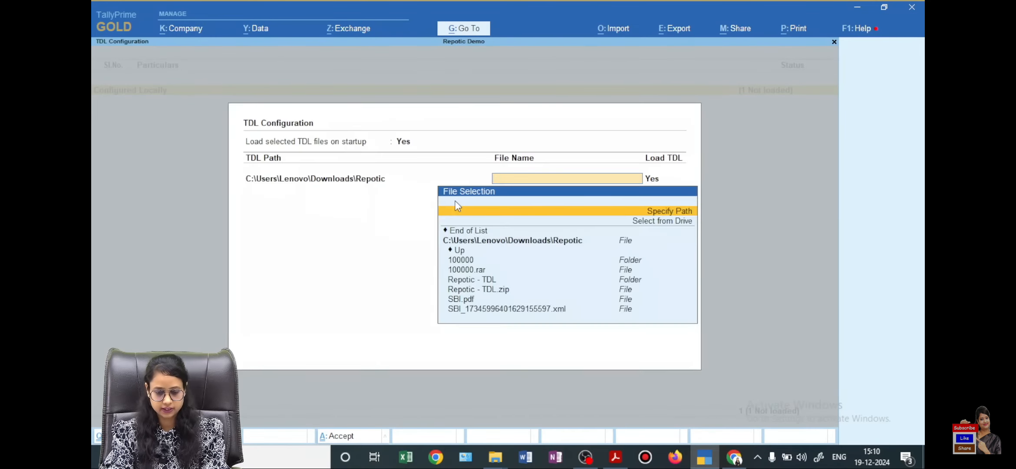
Step: Choose Repotic-TDL.tcp from the Repotic - TDL folder as the TDL file, keep Load TDL at Yes, and accept the configuration
key(Down)
key(Down)
key(Down)
key(Down)
key(Down)
key(Down)
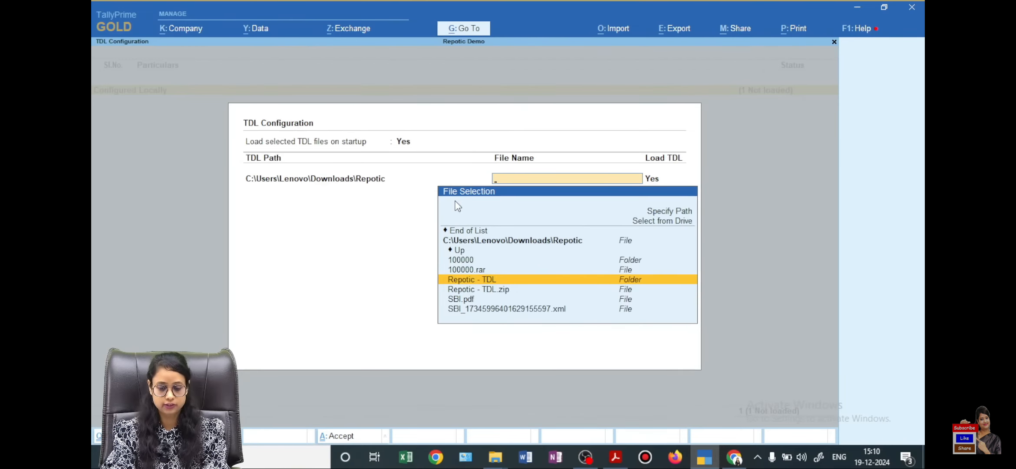
key(Return)
key(Down)
key(Return)
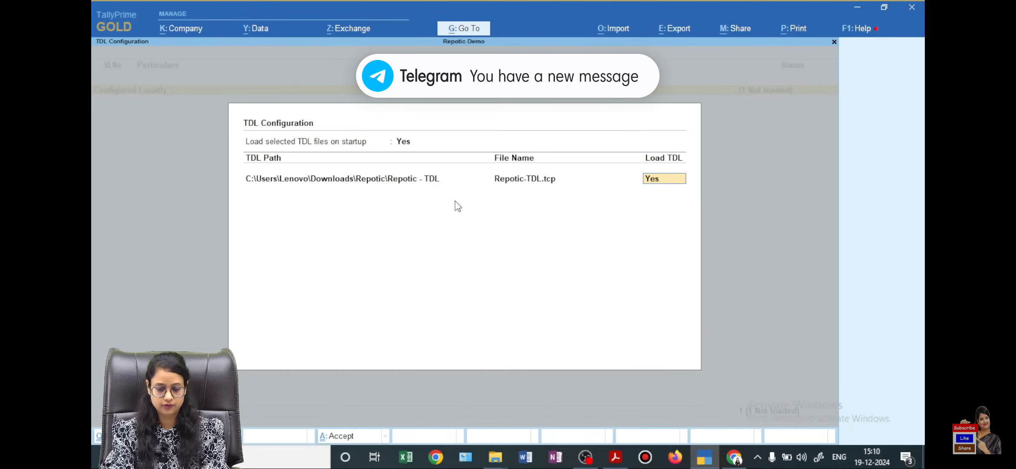
key(Return)
key(Return)
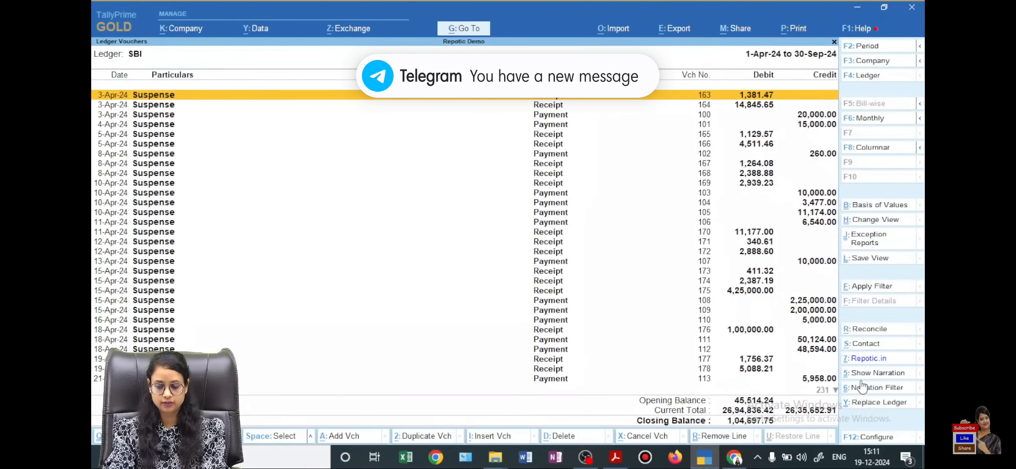
Step: Show the narrations in the SBI ledger vouchers and filter them to narrations containing OM ART
click(878, 372)
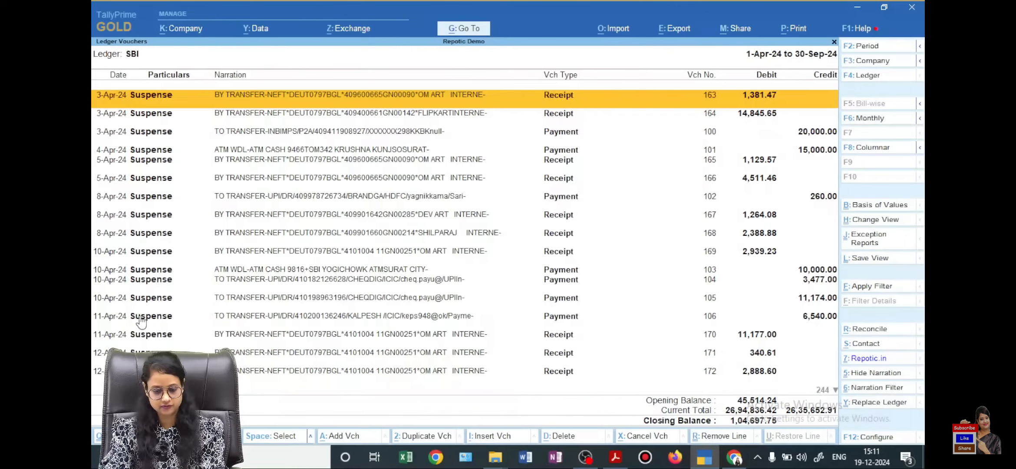
click(874, 389)
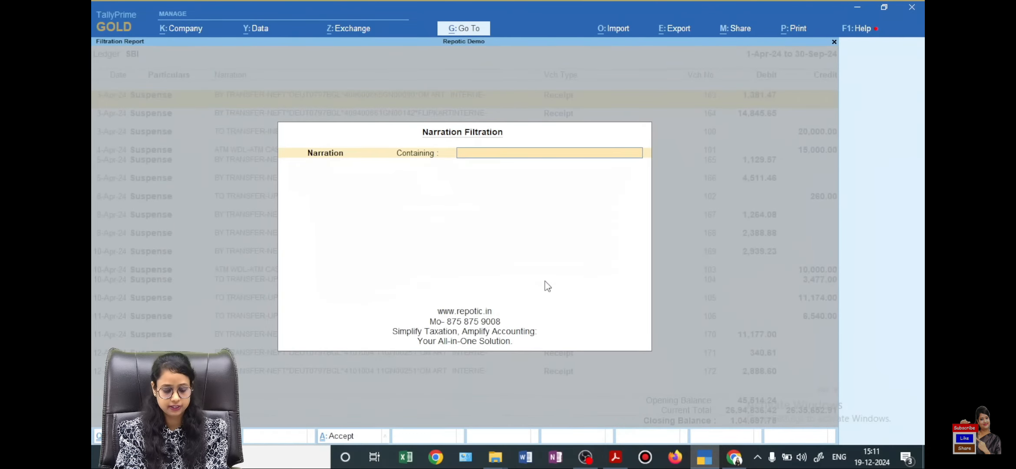
text(OM ART)
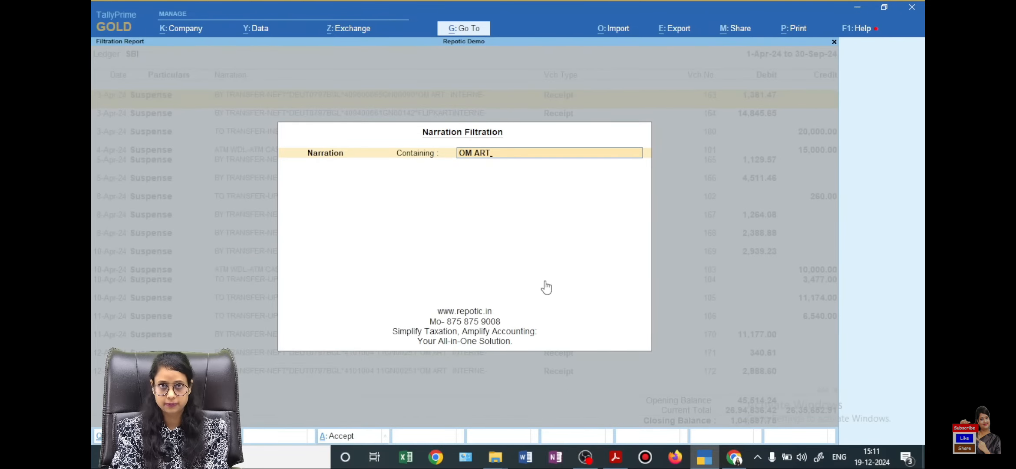
key(Return)
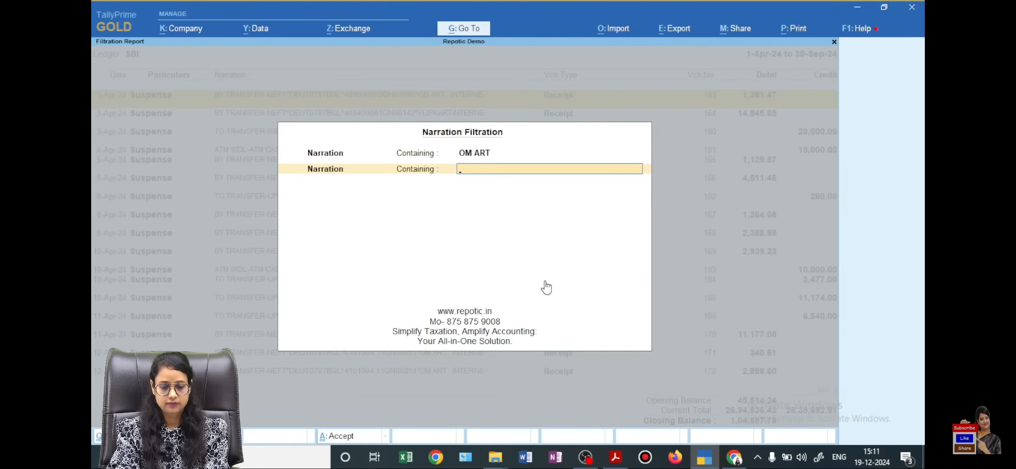
key(Return)
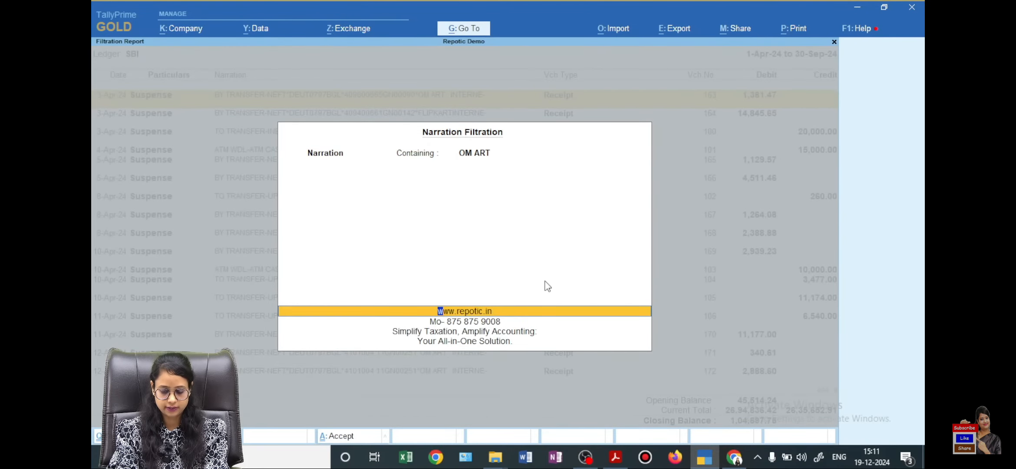
key(Return)
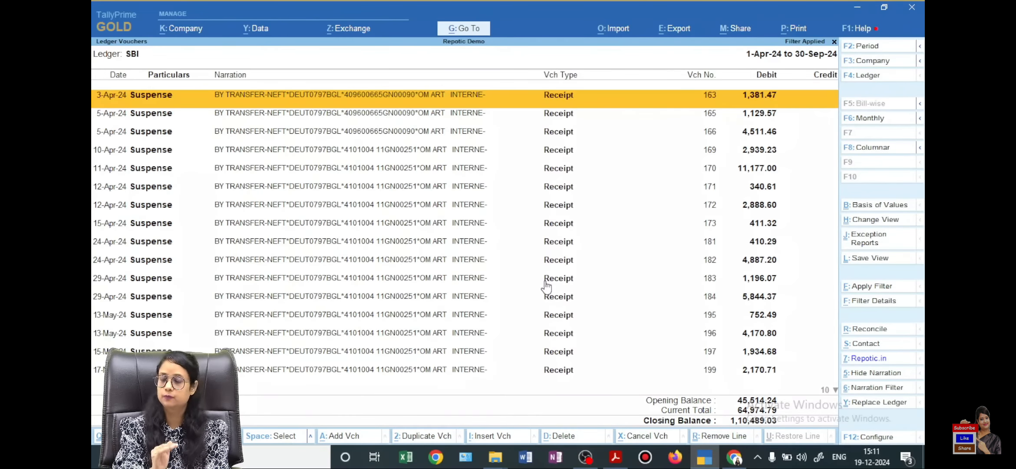
Step: Select all the filtered OM ART vouchers and choose Suspense as the ledger to be replaced
key(ctrl+space)
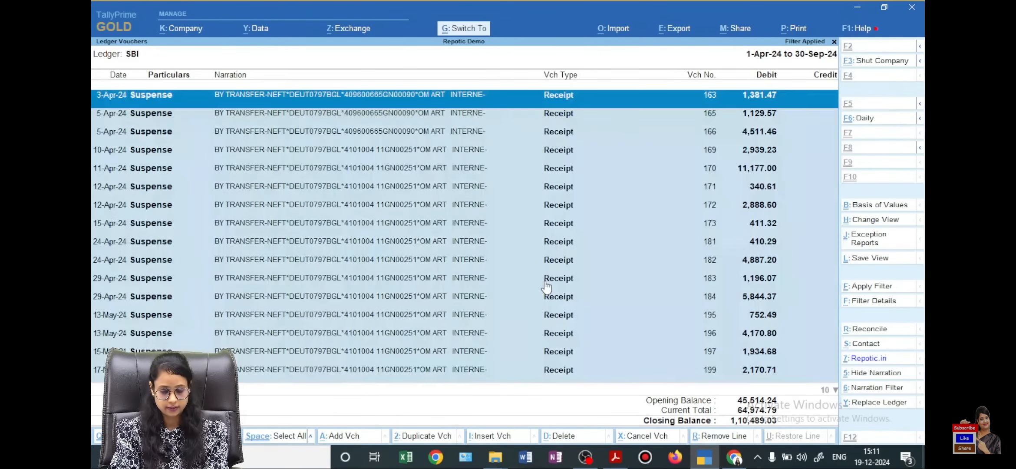
click(875, 403)
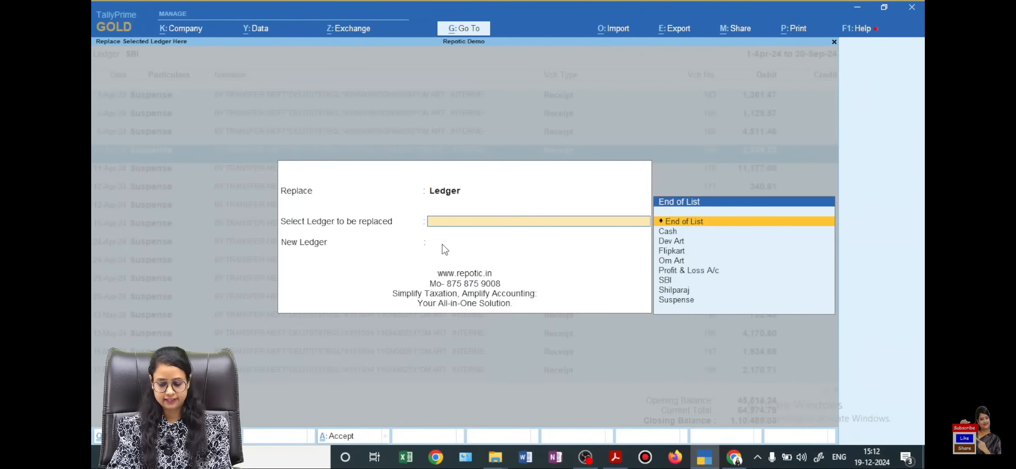
key(Down)
key(Down)
key(Down)
key(Down)
key(Down)
key(Down)
key(Down)
key(Down)
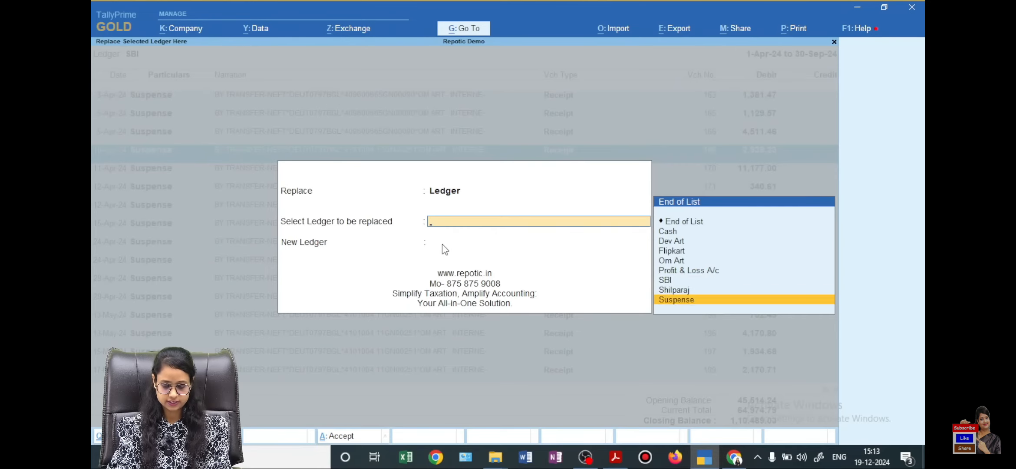
key(Return)
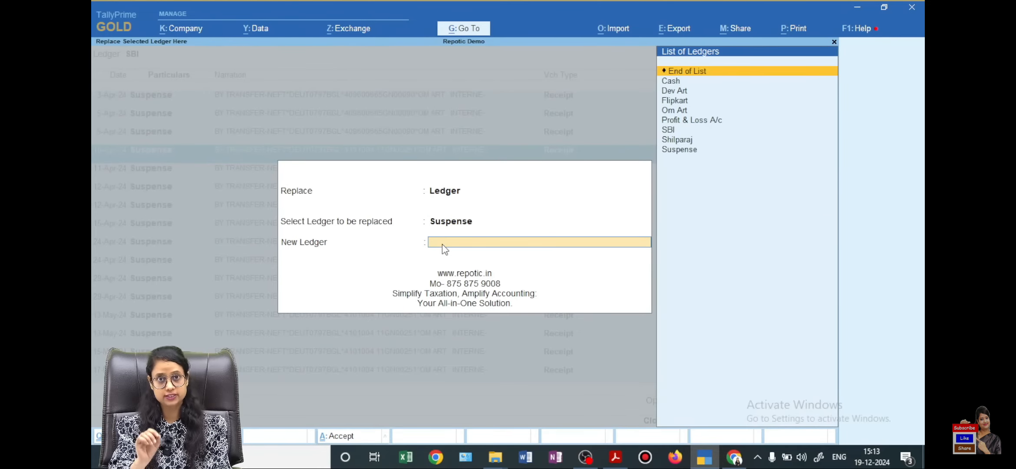
Step: Set Om Art as the new ledger and confirm altering the selected vouchers
key(Down)
key(Down)
key(Down)
key(Down)
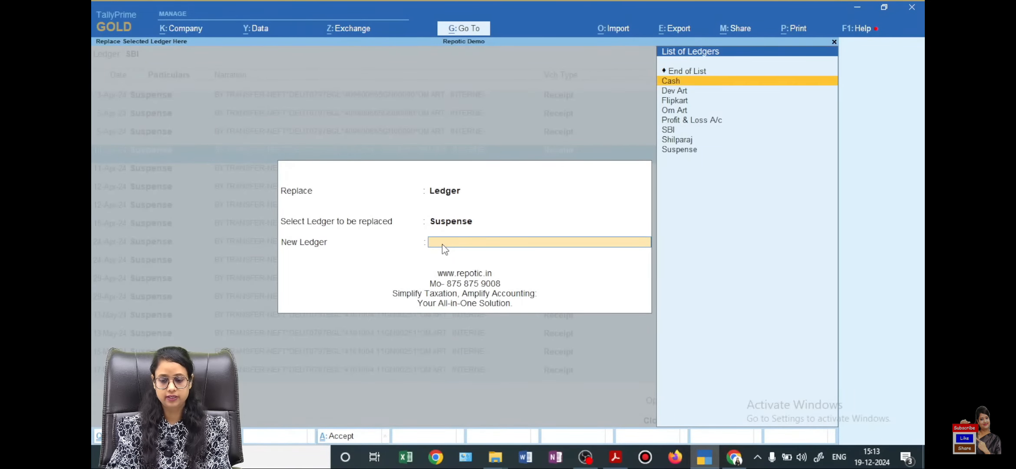
key(Return)
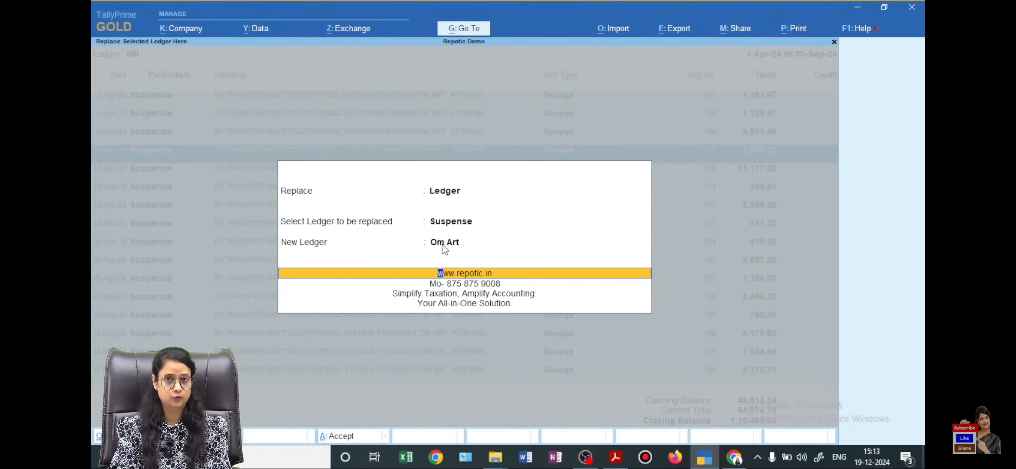
key(Return)
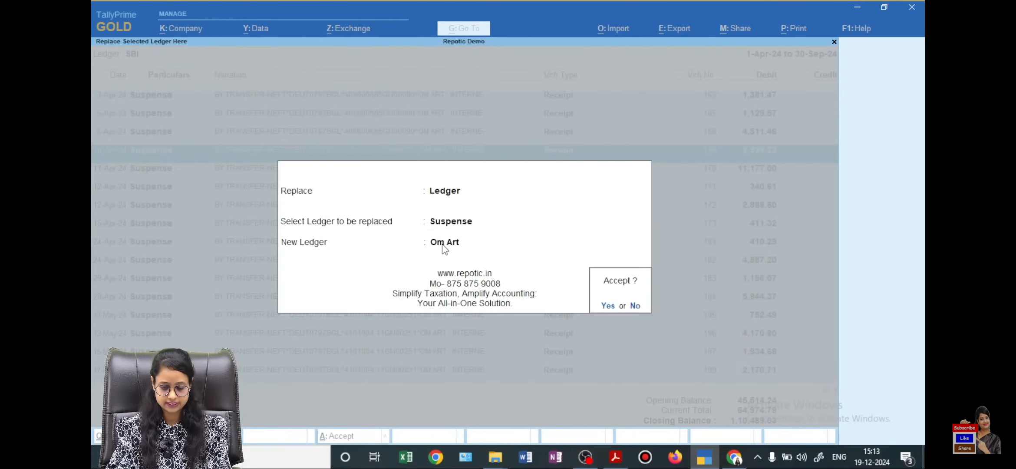
key(Return)
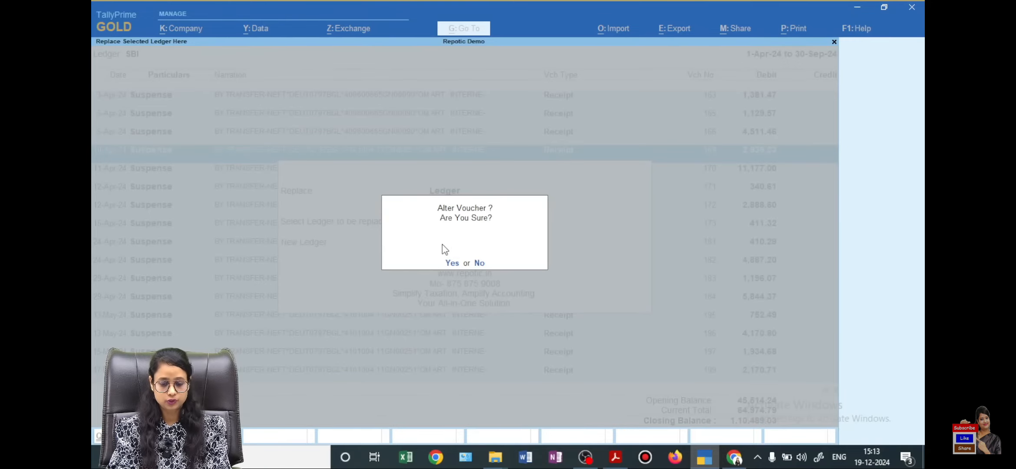
key(Return)
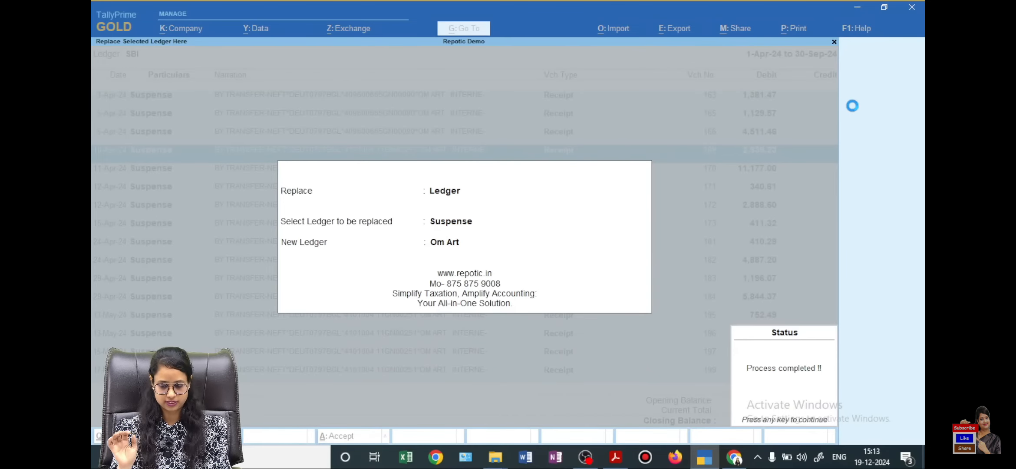
key(Return)
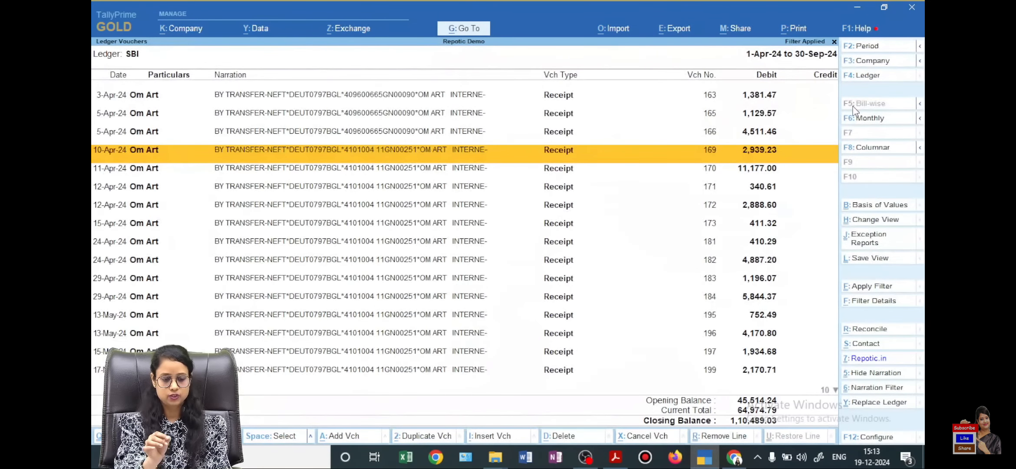
Step: Change the narration filter of the SBI ledger vouchers to DEV ART
click(875, 387)
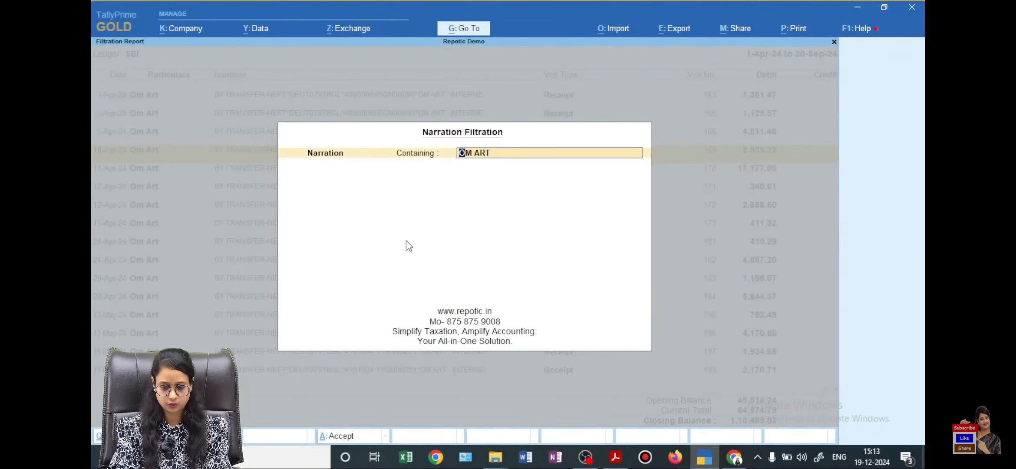
key(BackSpace)
key(BackSpace)
key(BackSpace)
key(BackSpace)
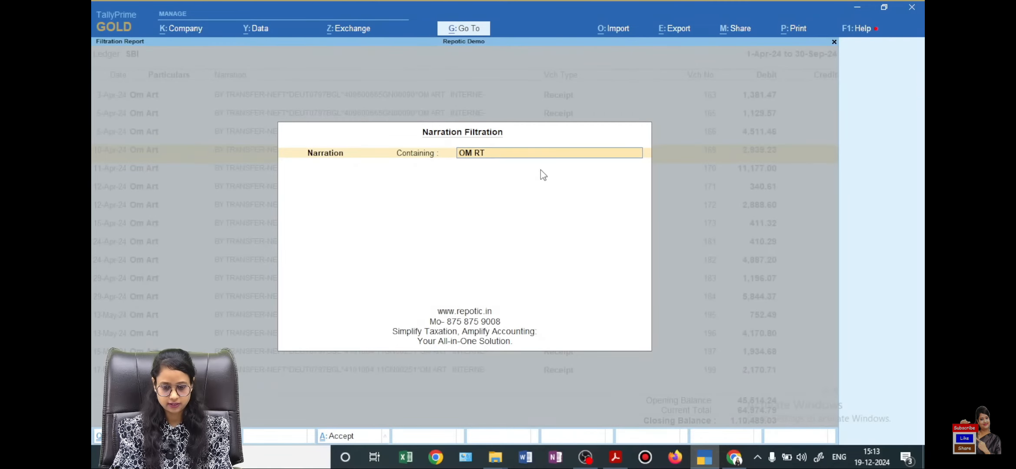
text(DEV ART)
key(Return)
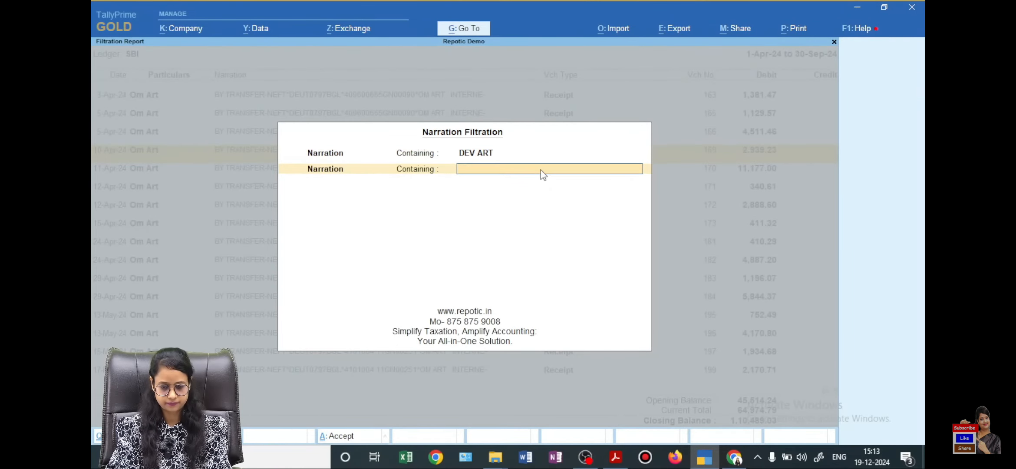
key(Return)
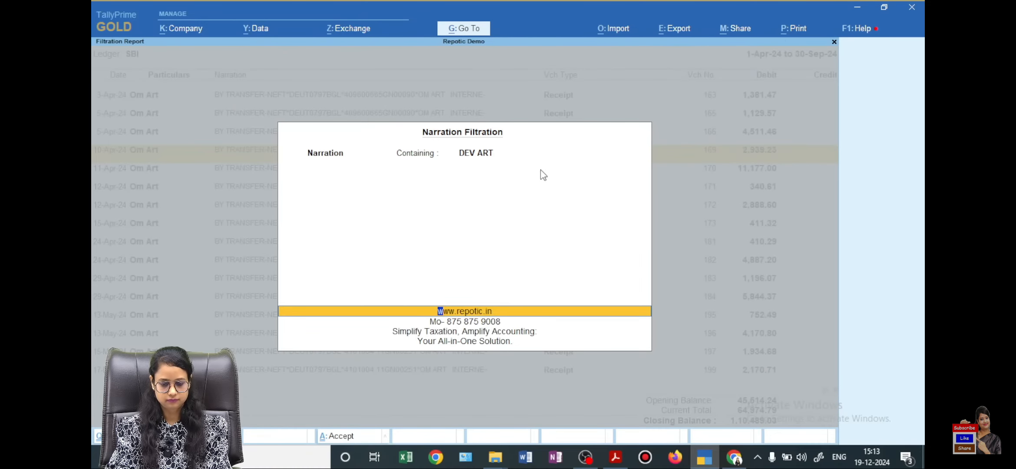
key(Return)
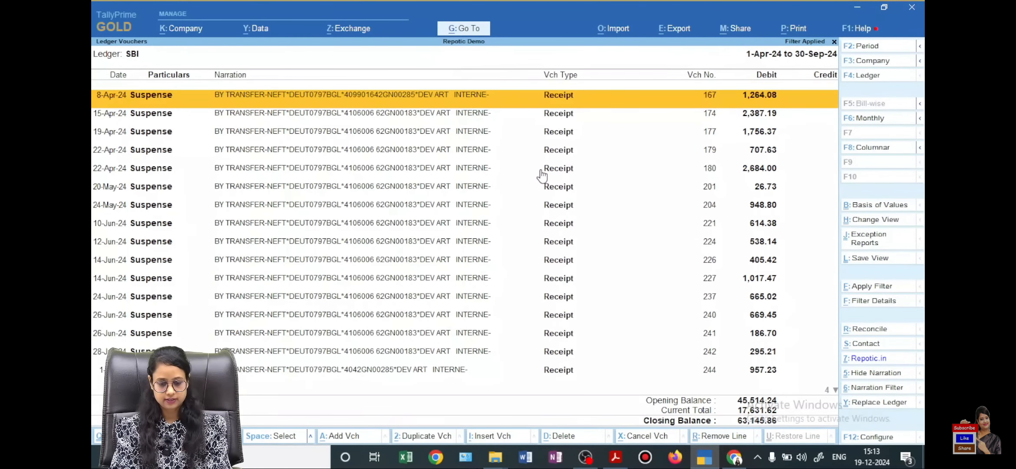
Step: Select all the filtered DEV ART vouchers and replace their Suspense ledger with Dev Art
click(447, 148)
key(ctrl+space)
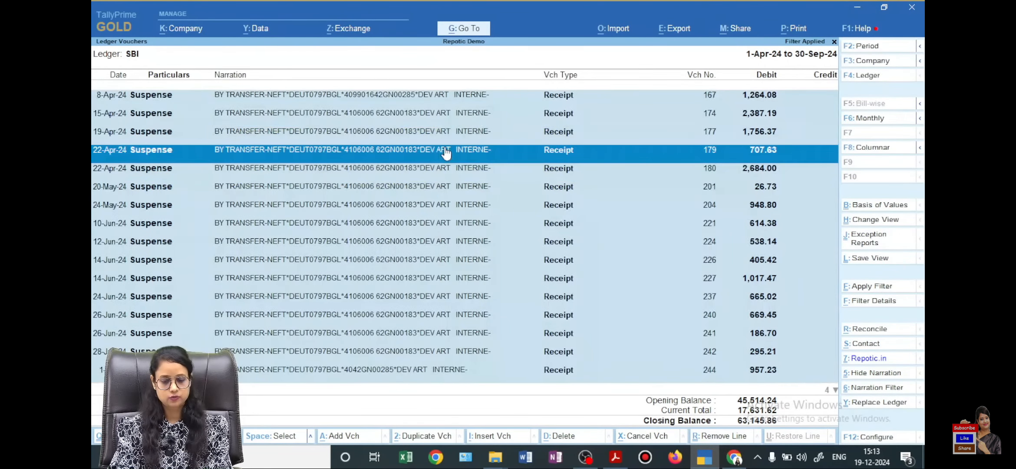
click(877, 402)
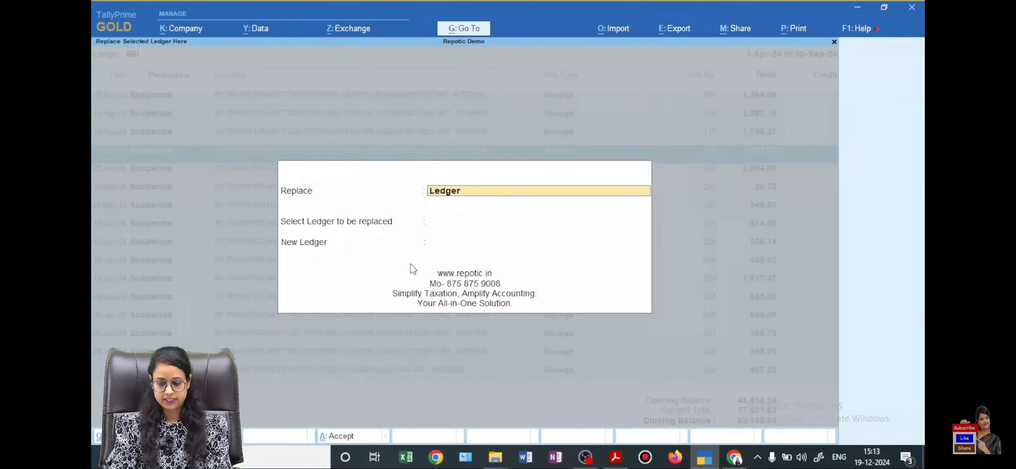
key(Return)
text(SU)
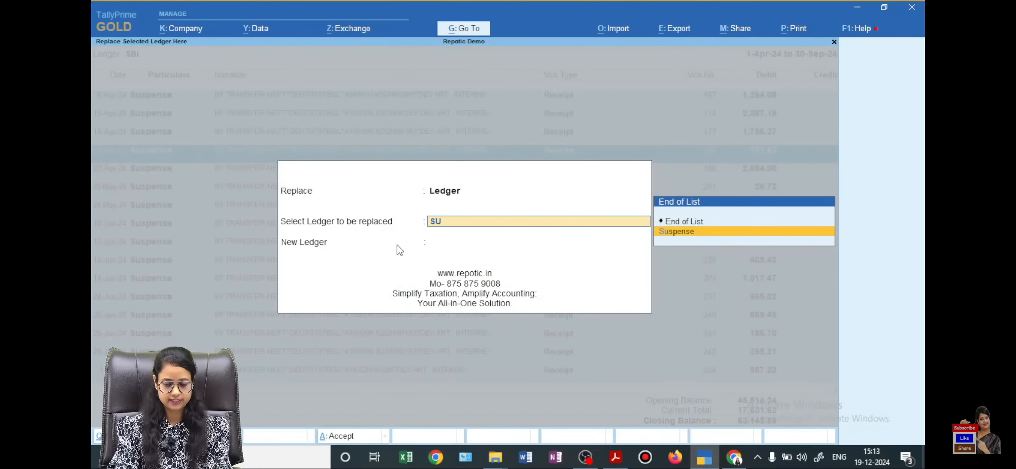
key(Return)
text(DEV)
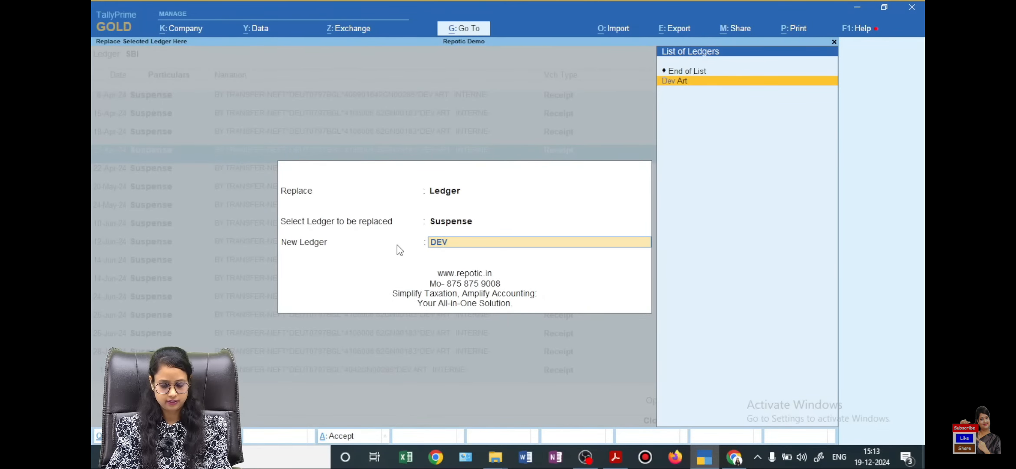
key(Return)
key(Return)
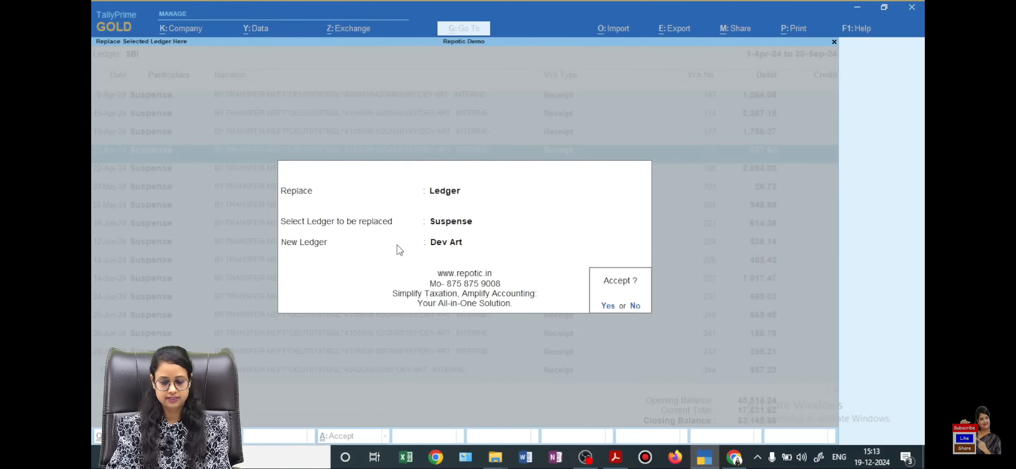
key(Return)
key(Return)
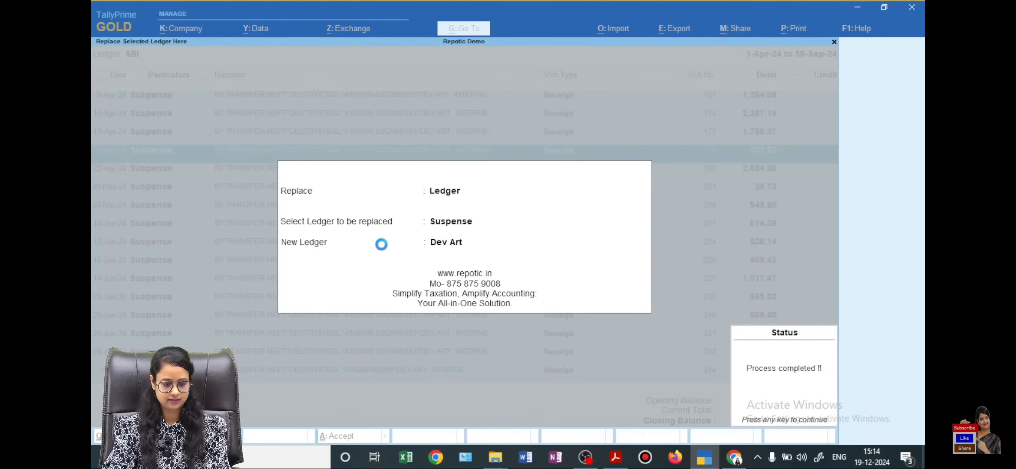
key(Return)
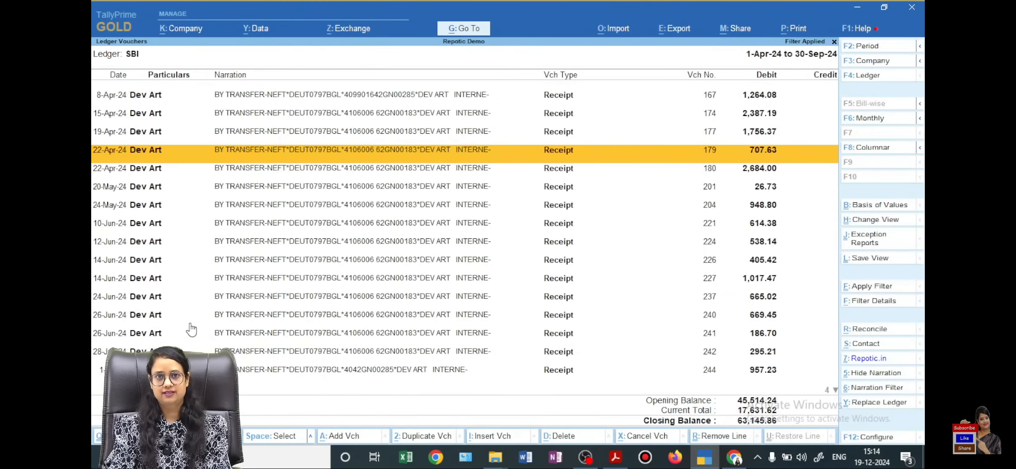
Step: Change the narration filter of the SBI ledger vouchers to Flipkart and select all the filtered vouchers
click(872, 386)
text(Flipkart)
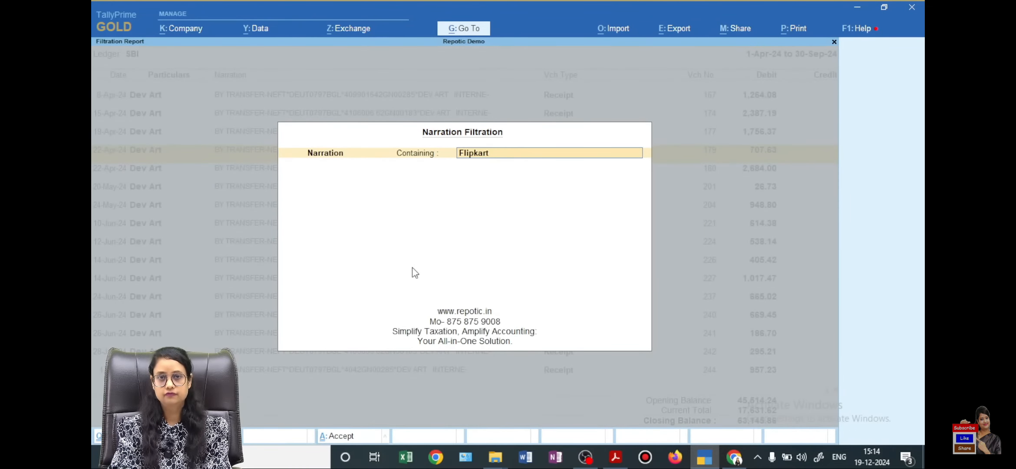
key(Return)
key(Return)
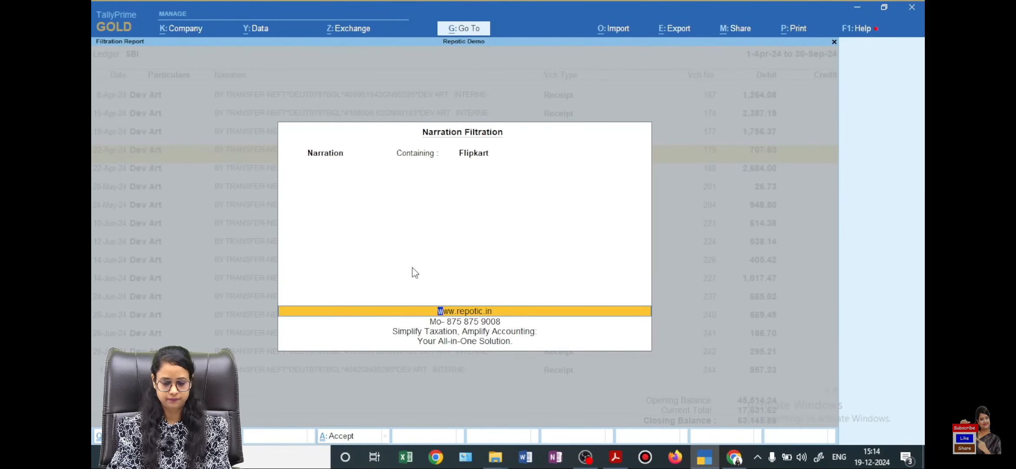
key(Return)
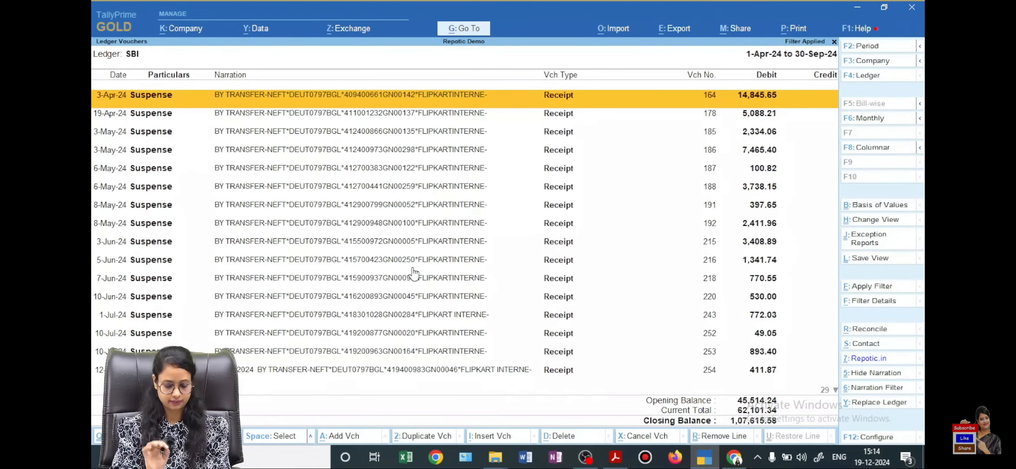
click(390, 135)
key(ctrl+space)
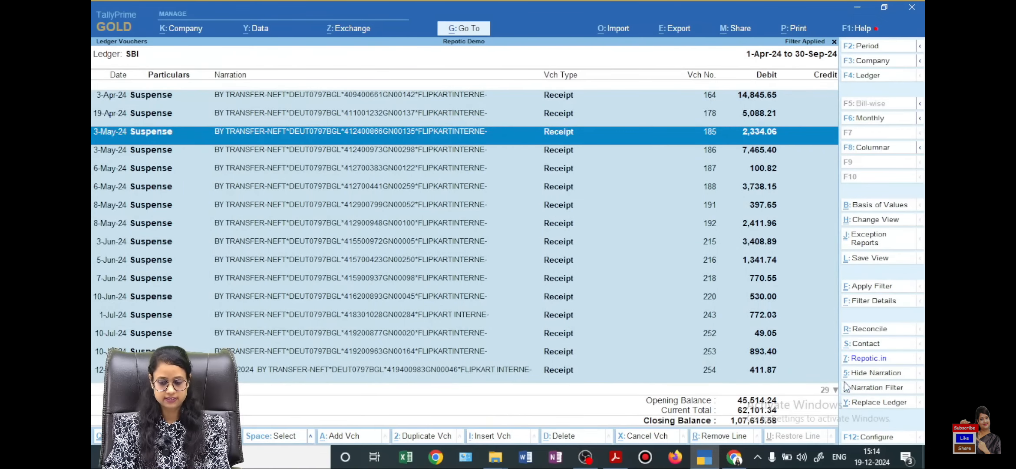
Step: Replace the Suspense ledger with Flipkart in the selected vouchers and confirm altering them
click(872, 403)
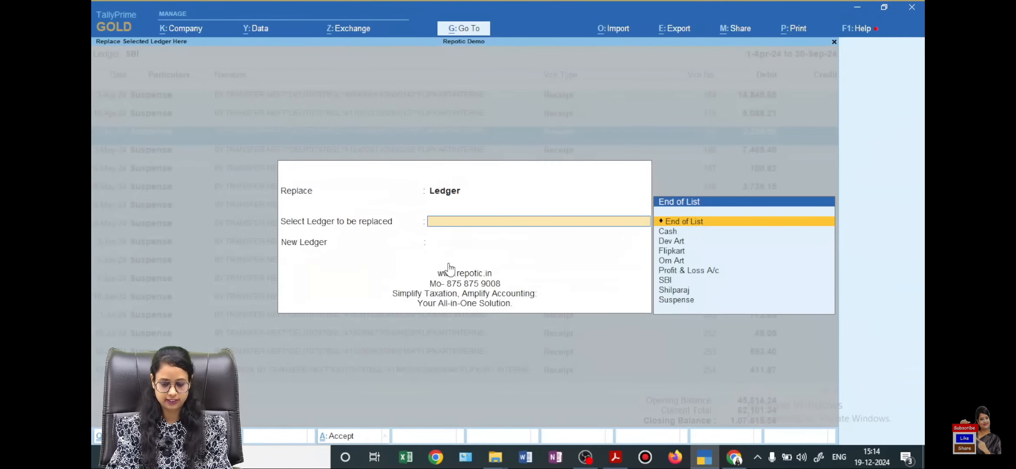
text(Su)
key(Return)
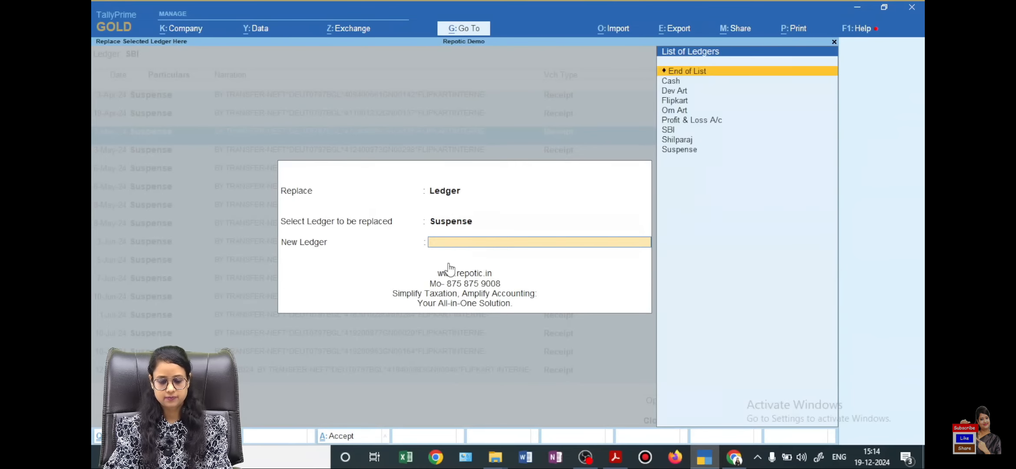
text(F)
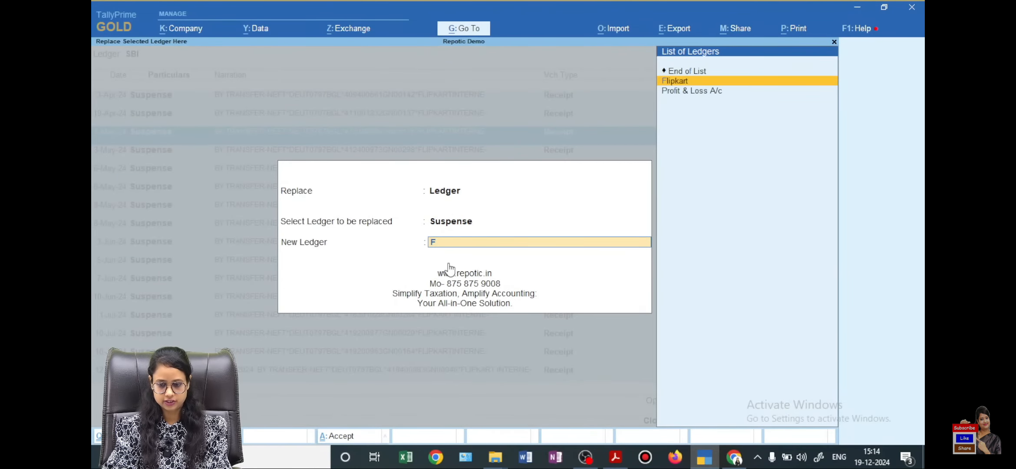
key(Return)
key(Return)
key(Return)
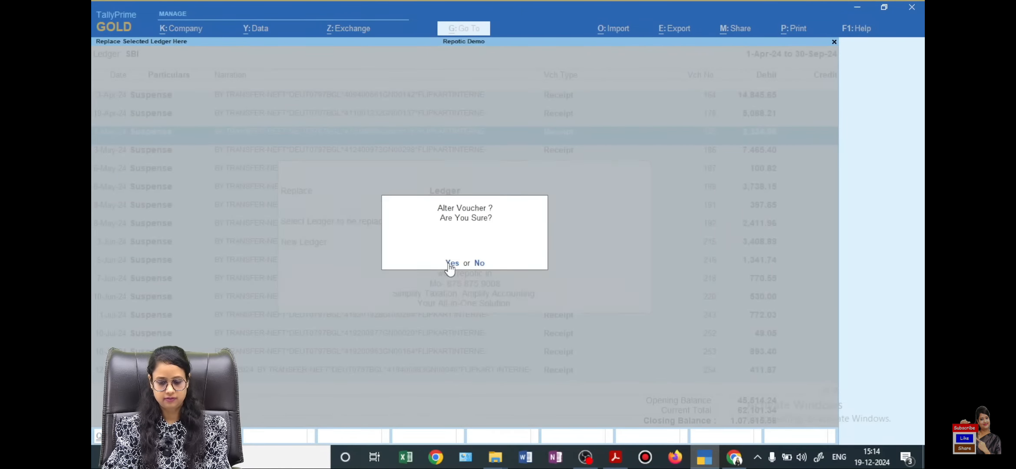
click(448, 264)
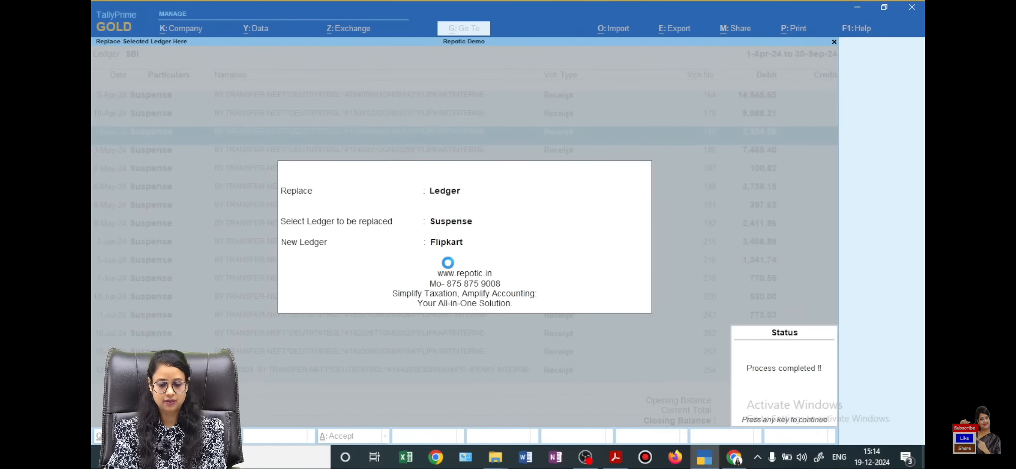
key(Return)
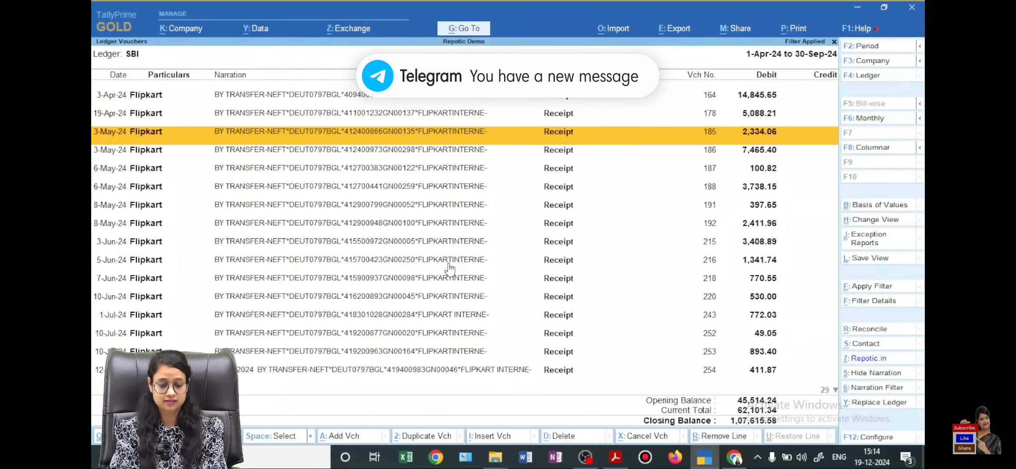
Step: Go through the filtered Flipkart vouchers of the SBI ledger and check the party ledger on each entry
key(Up)
key(Up)
key(Down)
key(Down)
key(Down)
key(Down)
key(Down)
key(Down)
key(Down)
key(Down)
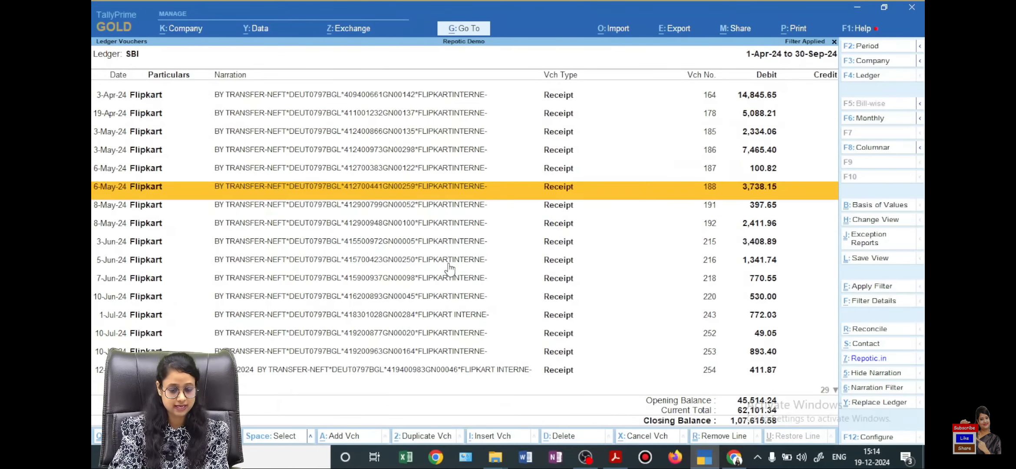
key(Down)
key(Down)
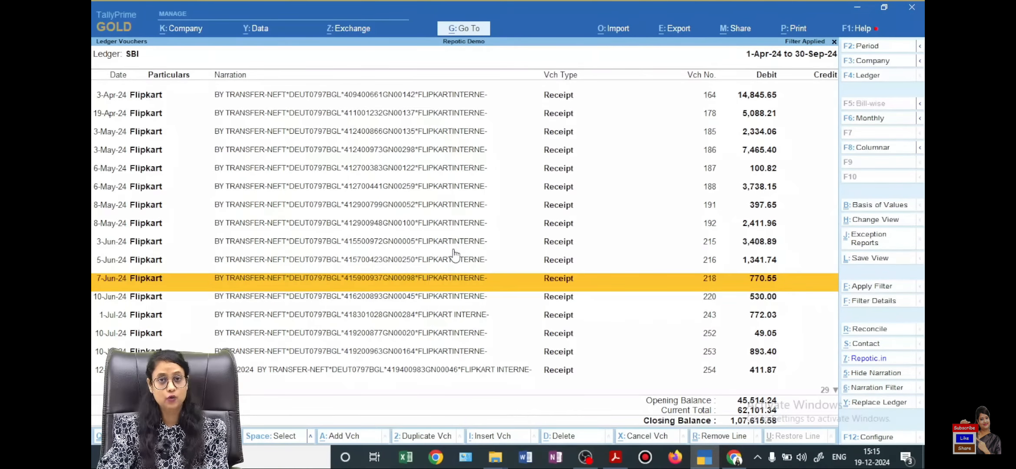
Step: Switch to Chrome, return to the Repotic welcome page and bring up the already open CA Guru Ji YouTube channel page
click(742, 449)
scroll(194, 202, down, 2)
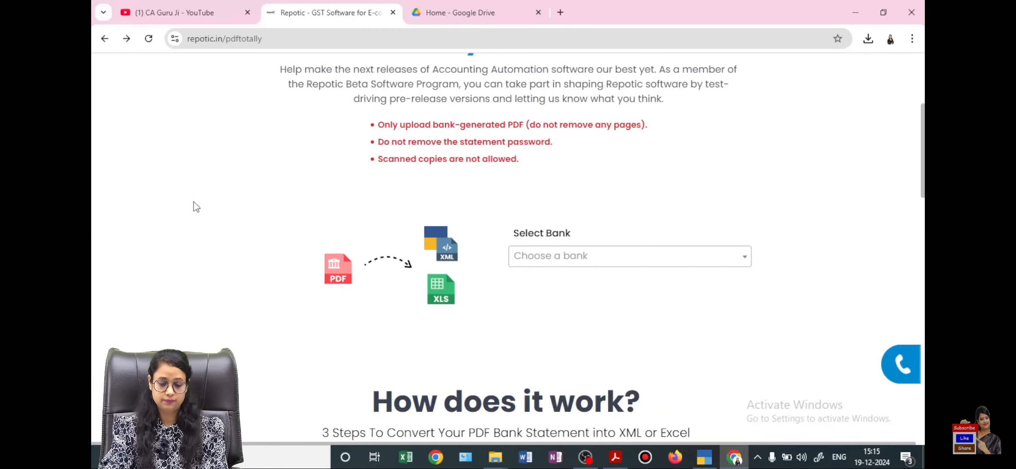
scroll(194, 201, up, 3)
click(109, 49)
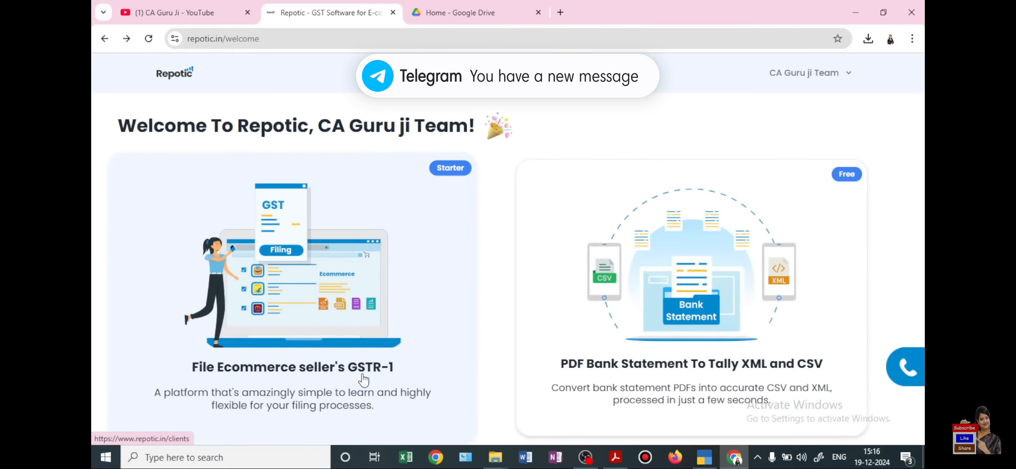
click(169, 13)
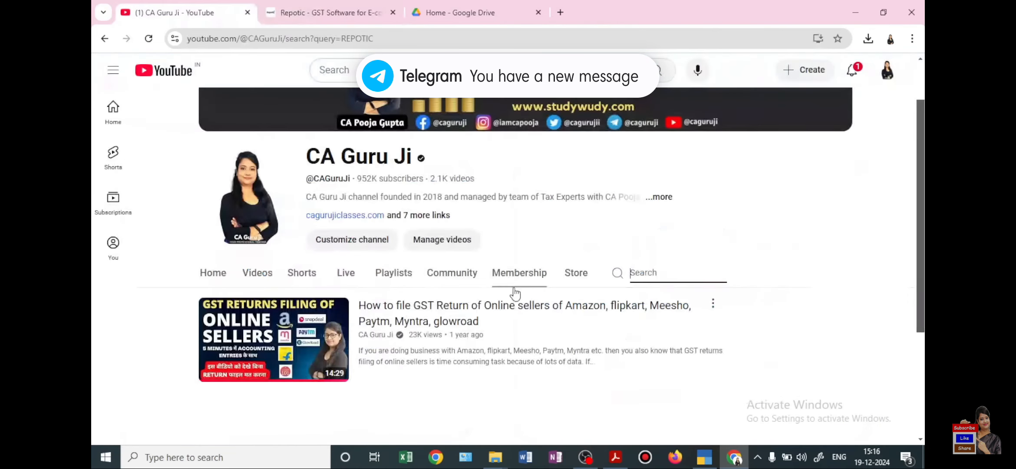